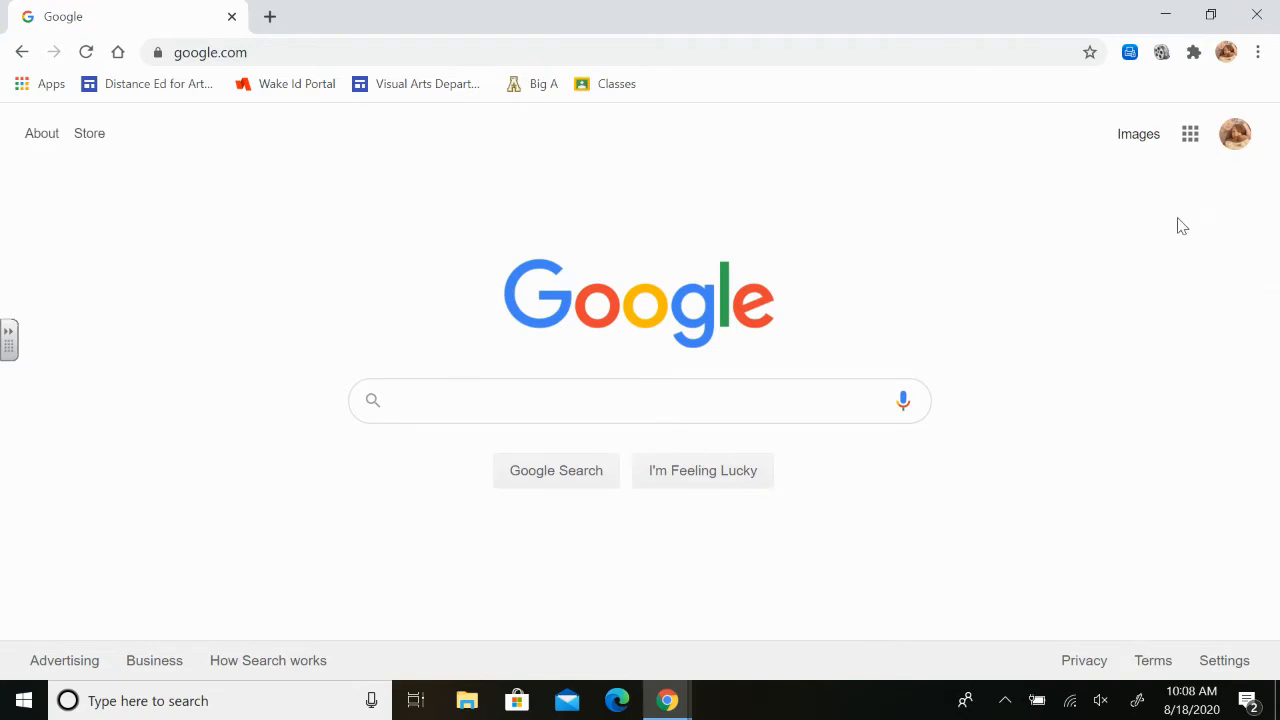
Open Google Sites from the Google apps and start a new blank site
left_click(1234, 140)
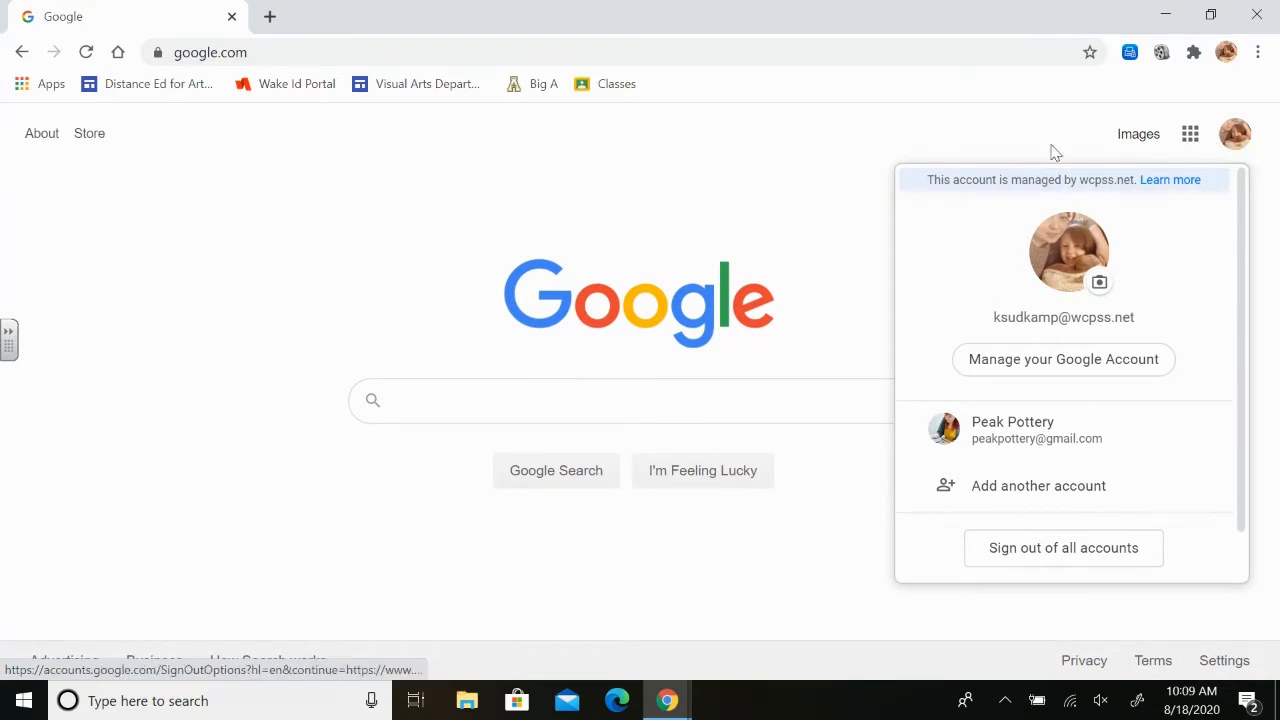
left_click(800, 165)
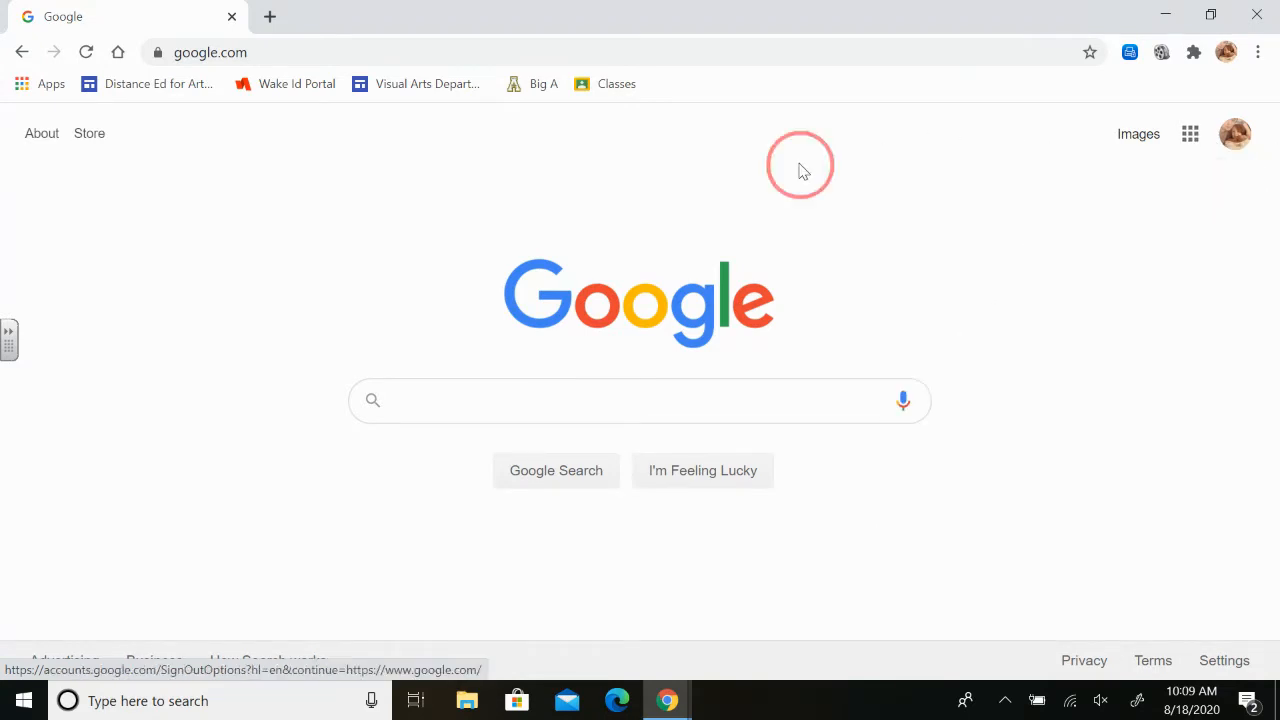
left_click(1189, 142)
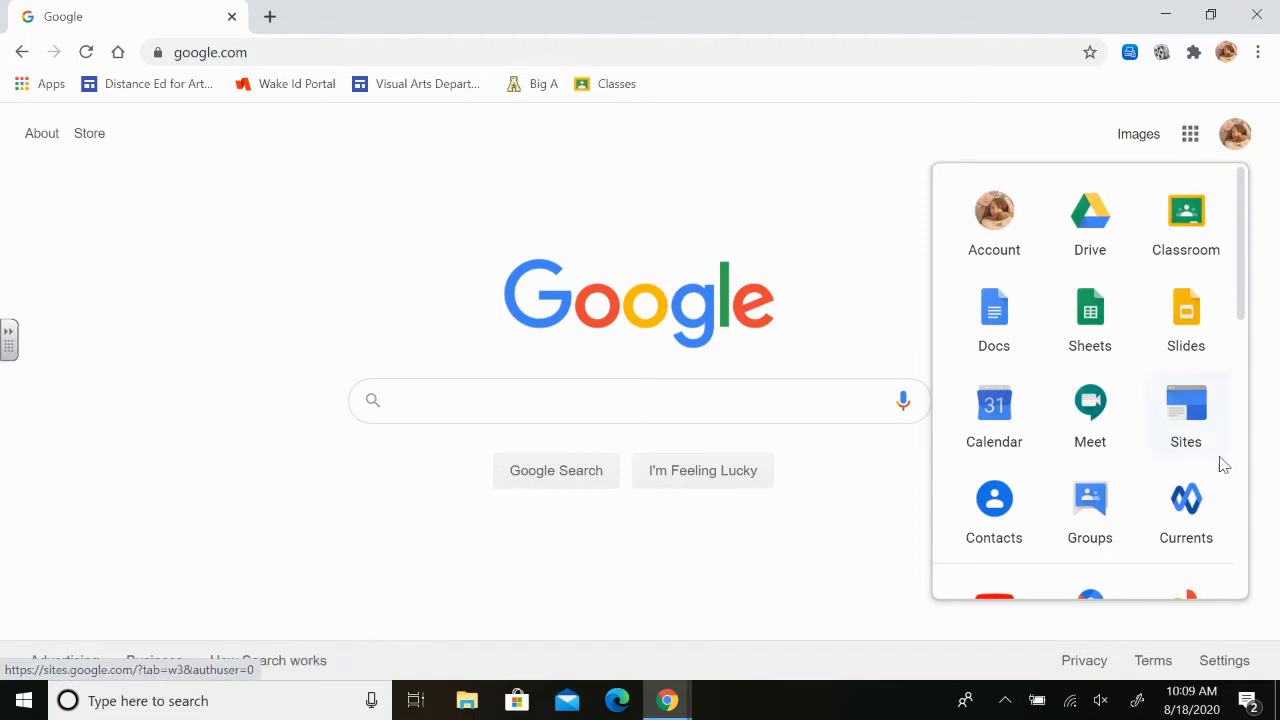
left_click(1203, 428)
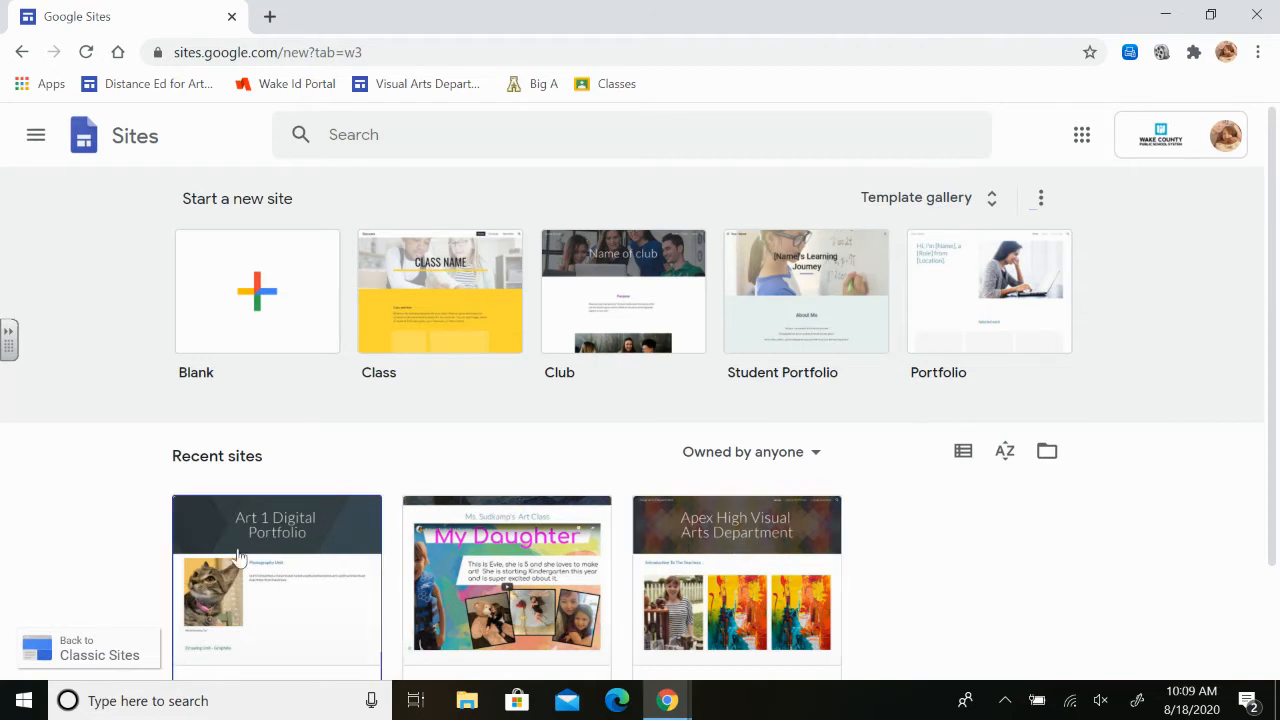
left_click(226, 300)
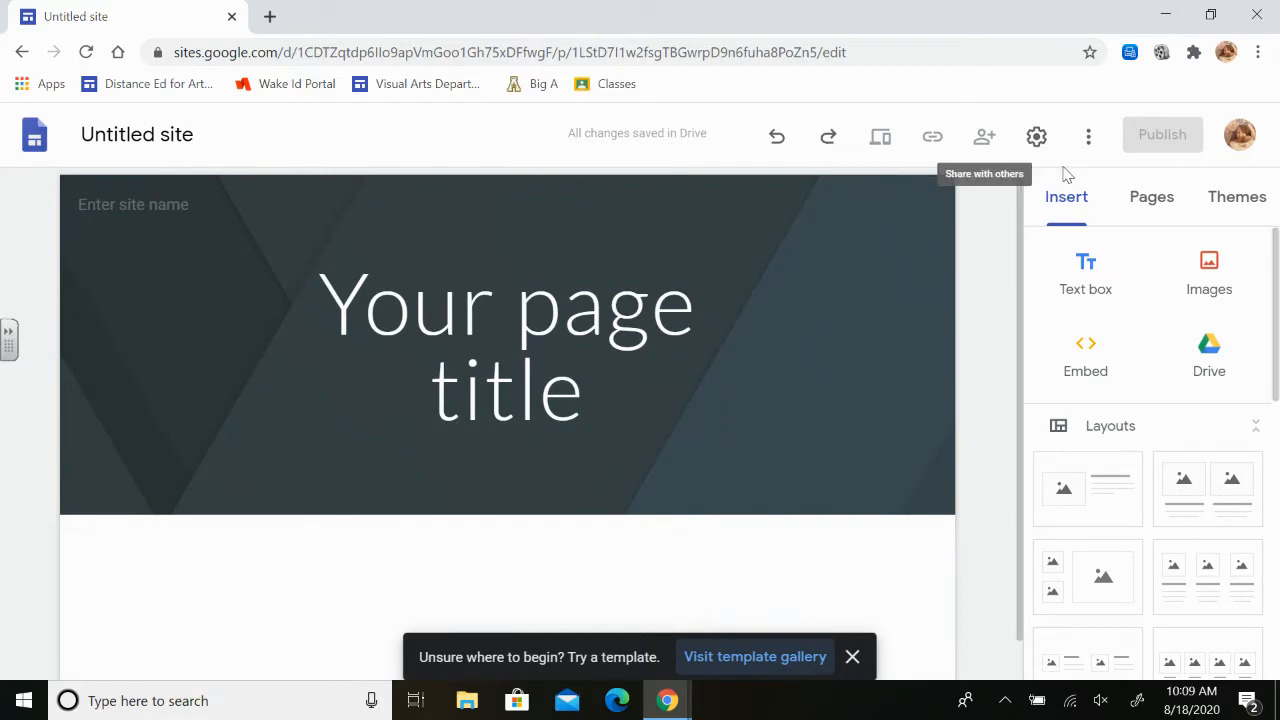
Replace the placeholder page title in the header with "Art 1 Digital Portfolio", correcting the misspelled word
left_click(515, 345)
triple_click(569, 390)
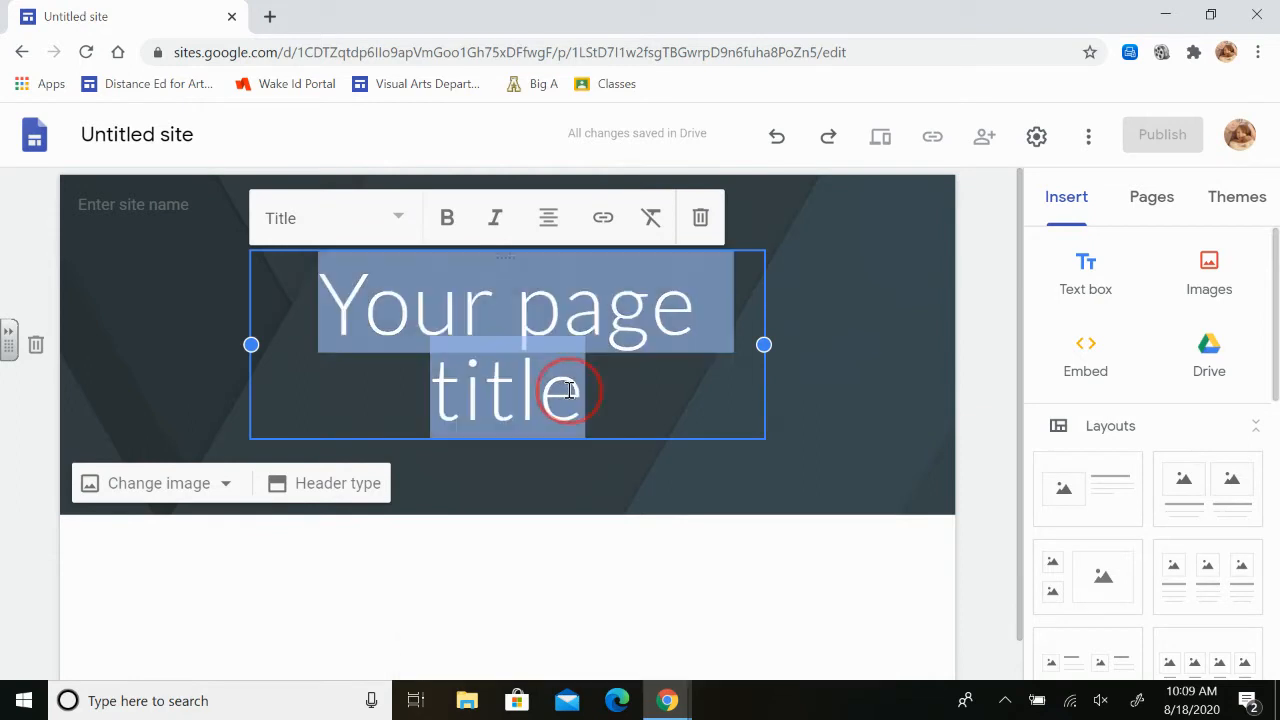
type("Art 1")
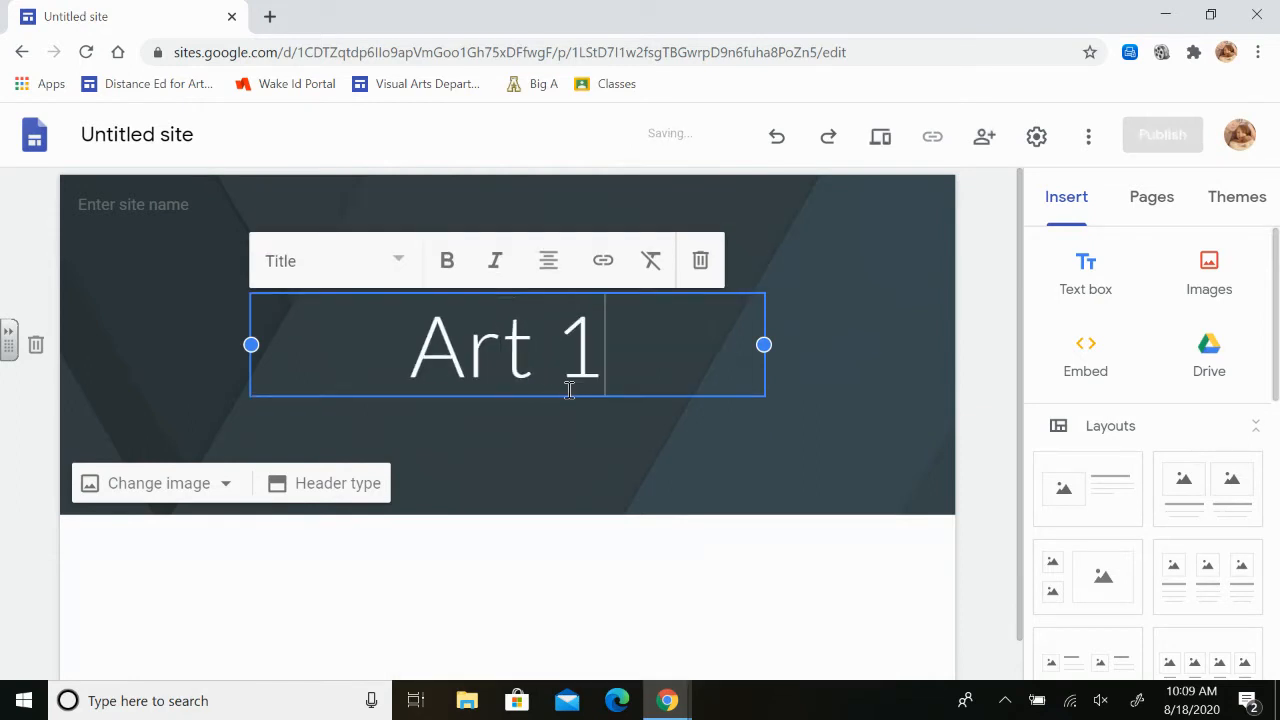
type(" Digital")
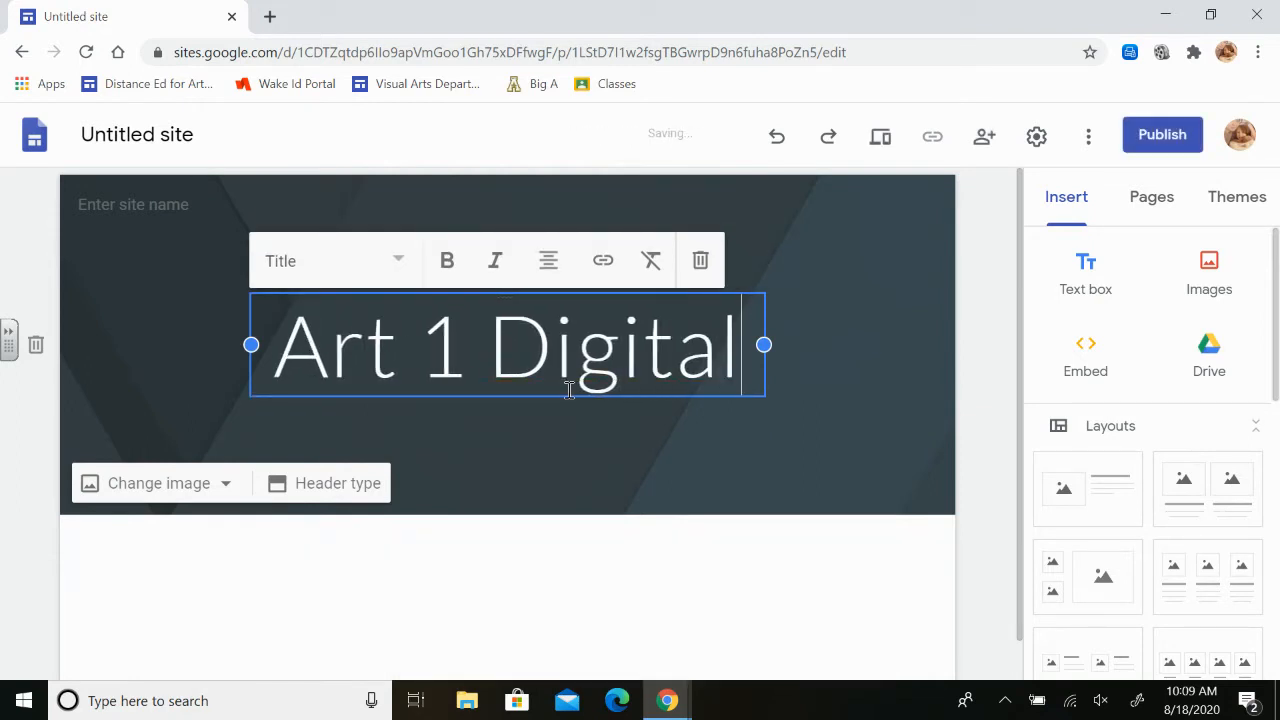
type(" Porfolti")
key("BackSpace")
type("oltio")
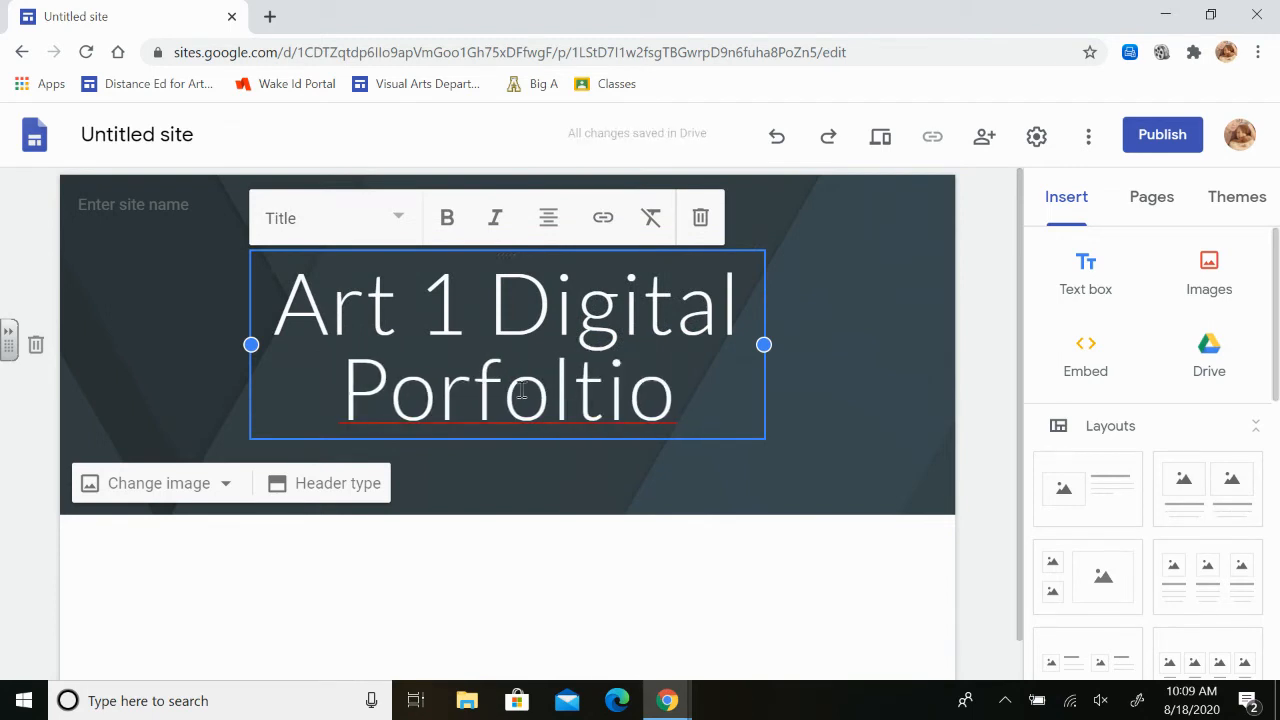
right_click(521, 392)
left_click(557, 403)
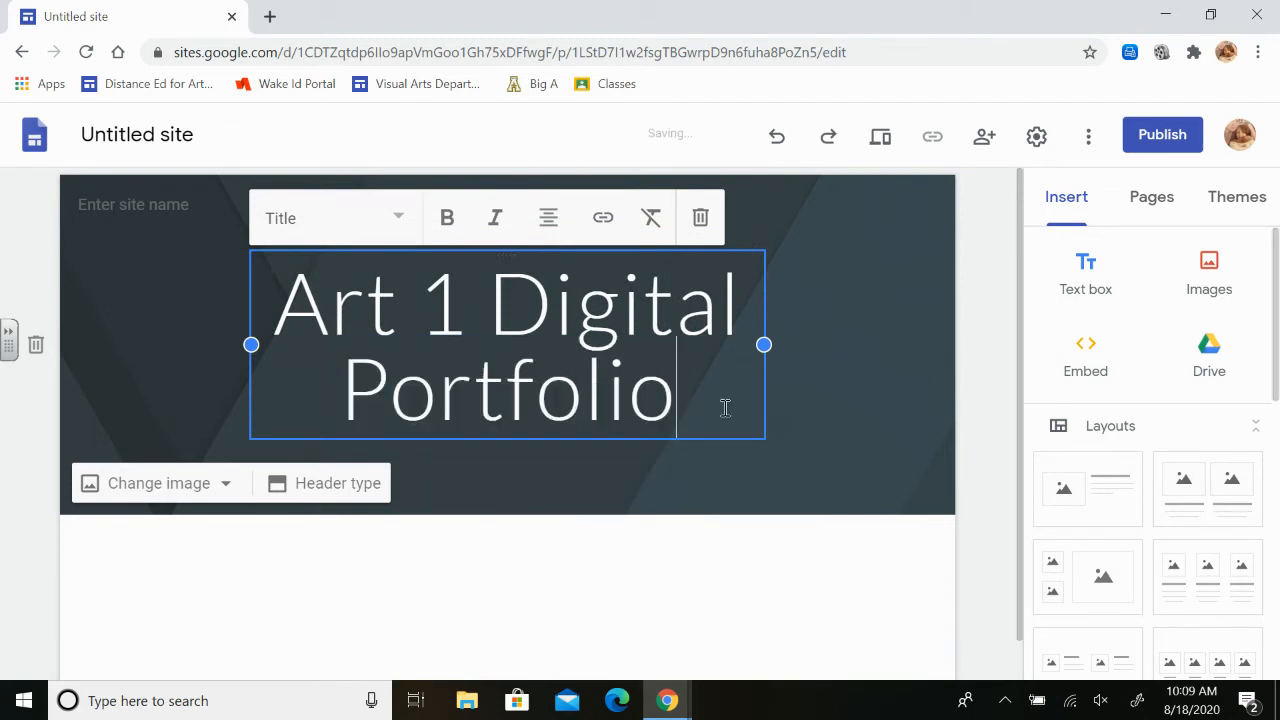
left_click(612, 572)
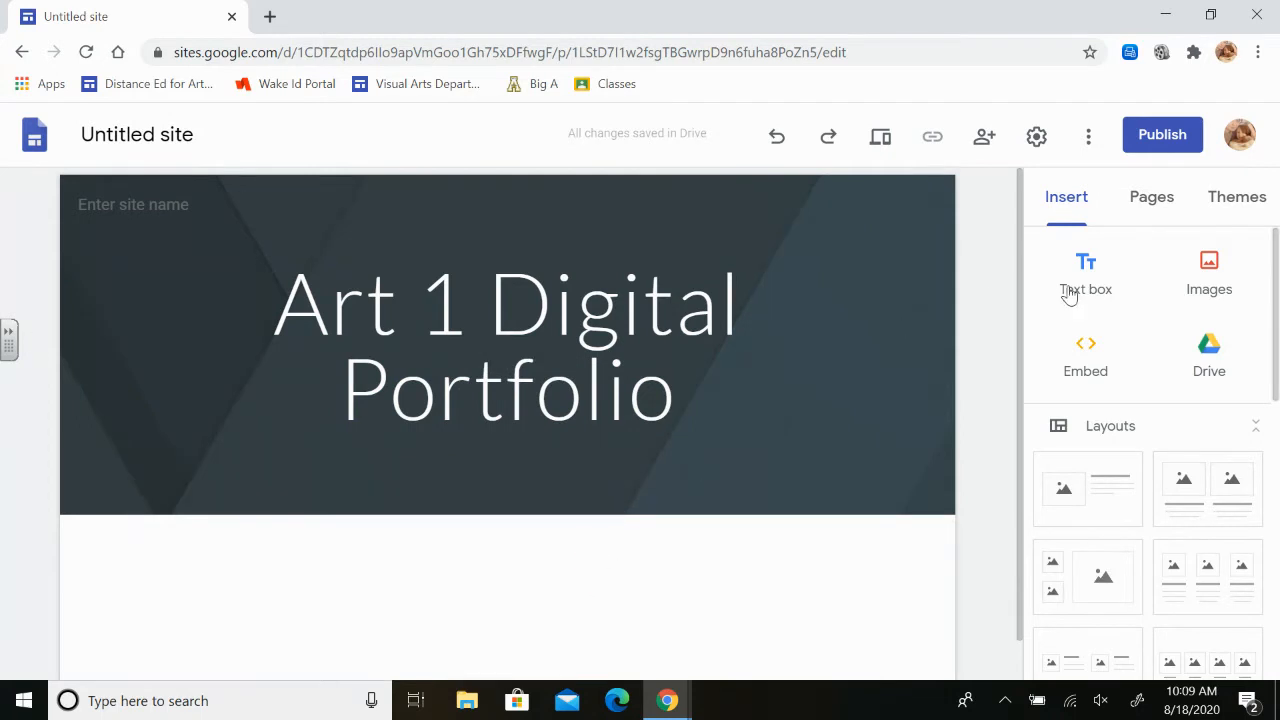
Rename the site's Home page to "Art 1"
left_click(1151, 200)
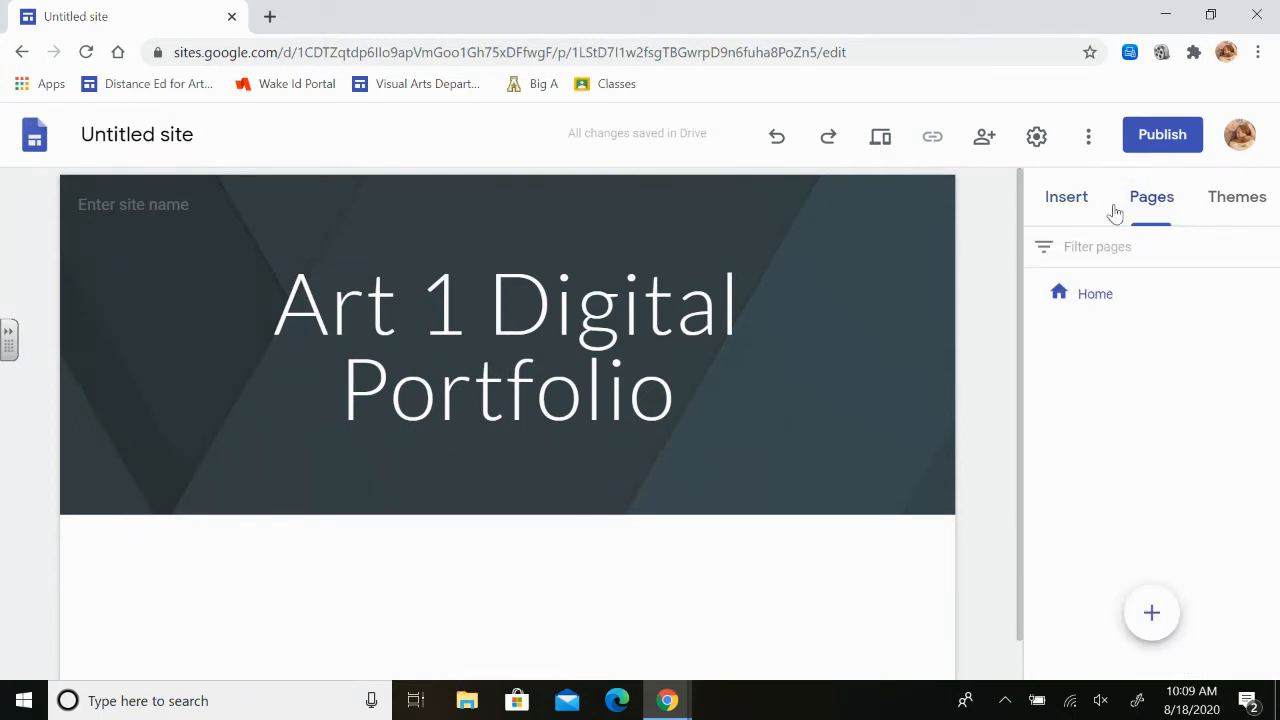
mouse_move(1150, 615)
left_click(1093, 298)
left_click(1100, 296)
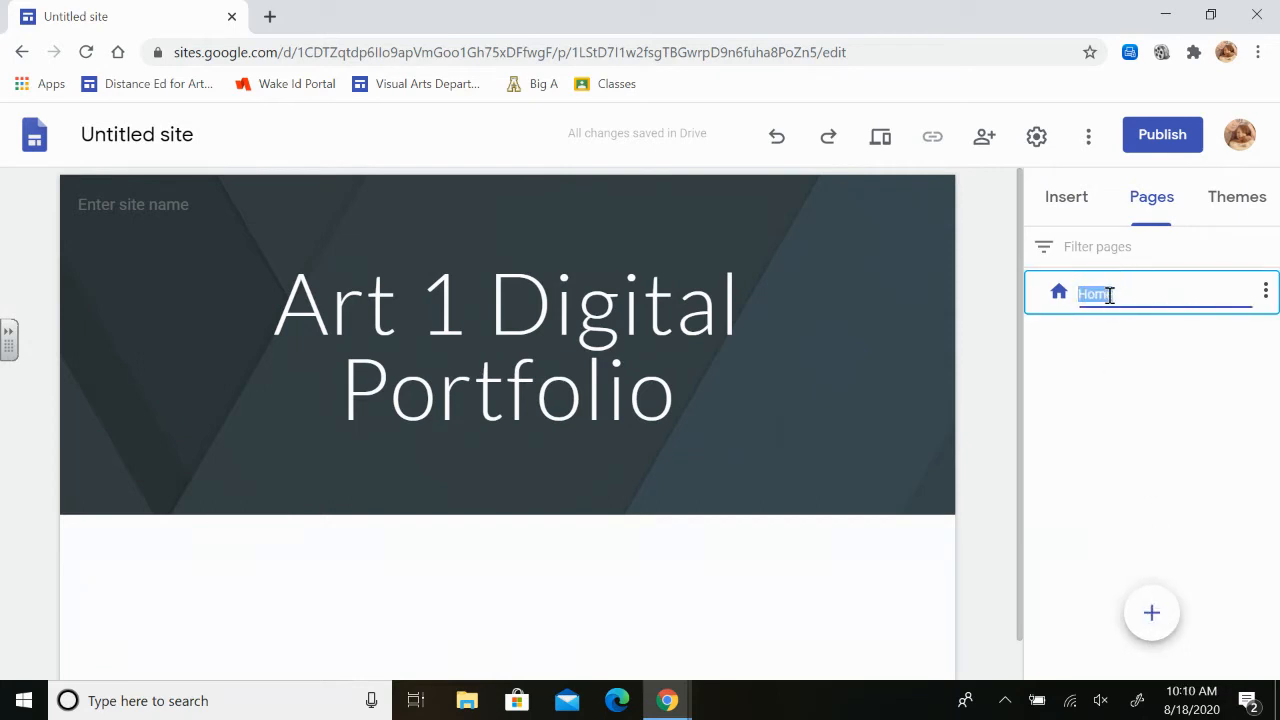
type("Art 1")
left_click(1162, 366)
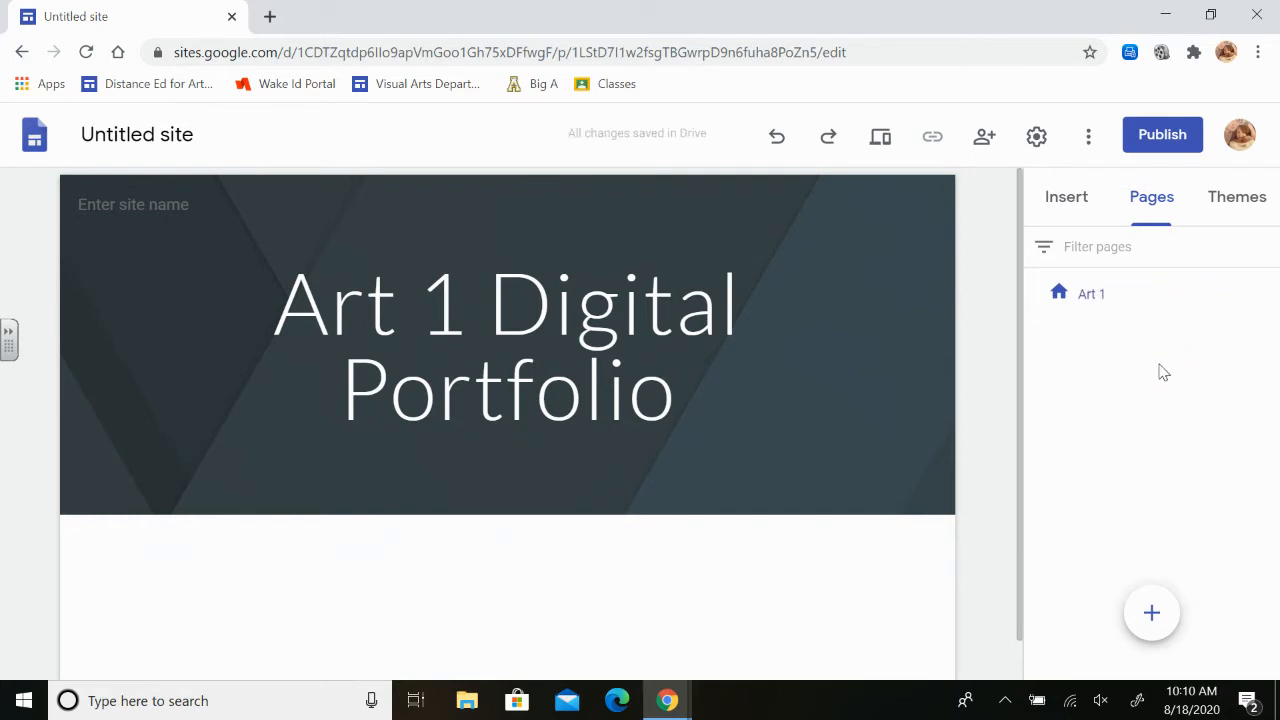
Add a new page named "Sculpture" and switch between it and the Art 1 page through the site navigation
mouse_move(1156, 628)
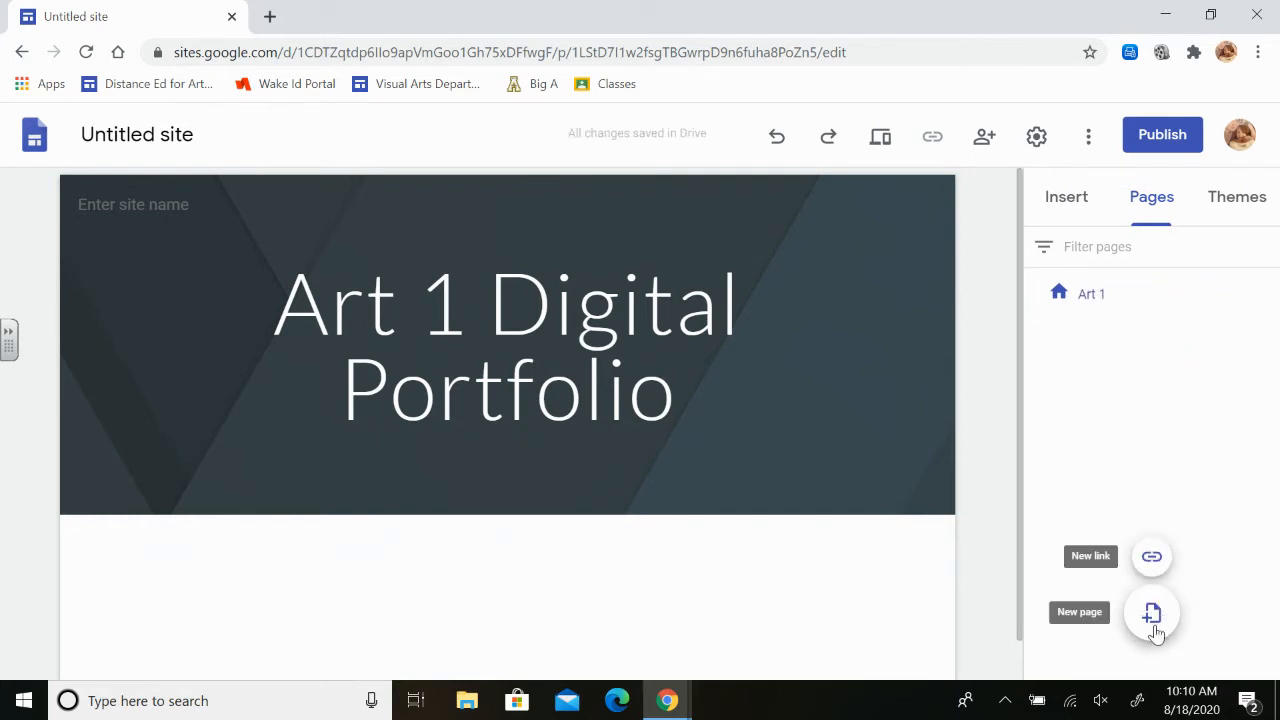
left_click(1152, 615)
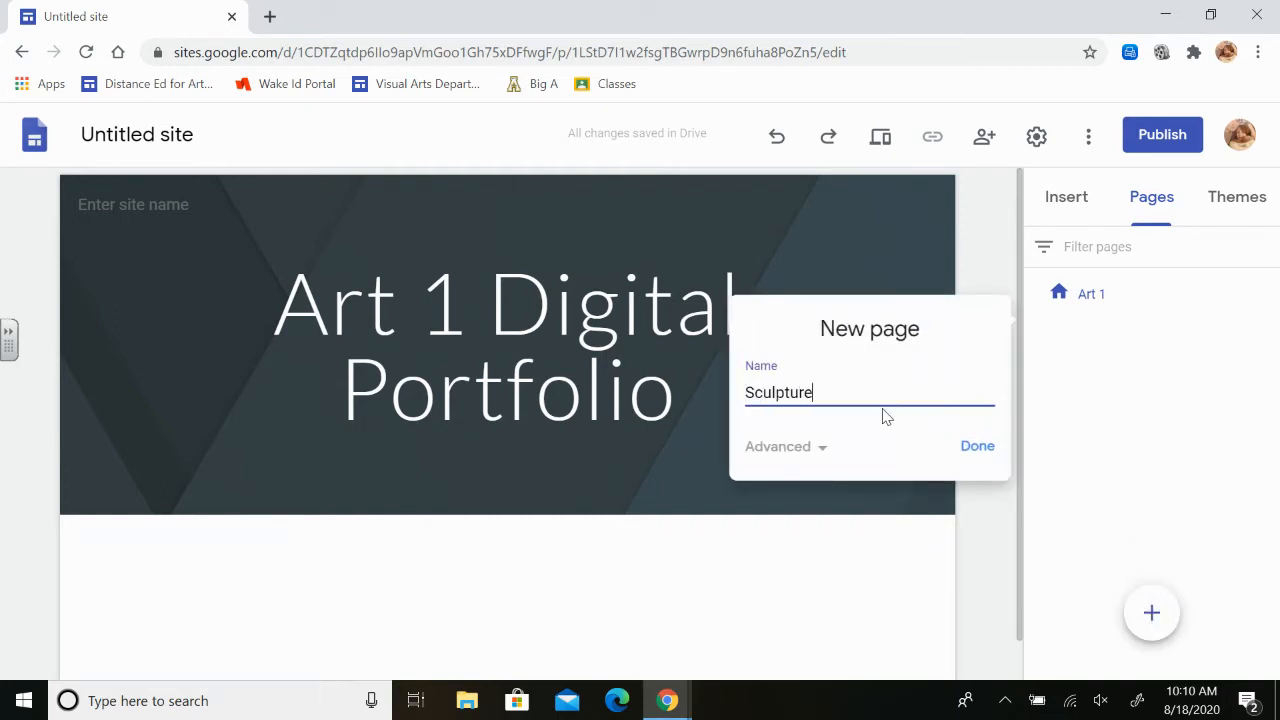
key("Return")
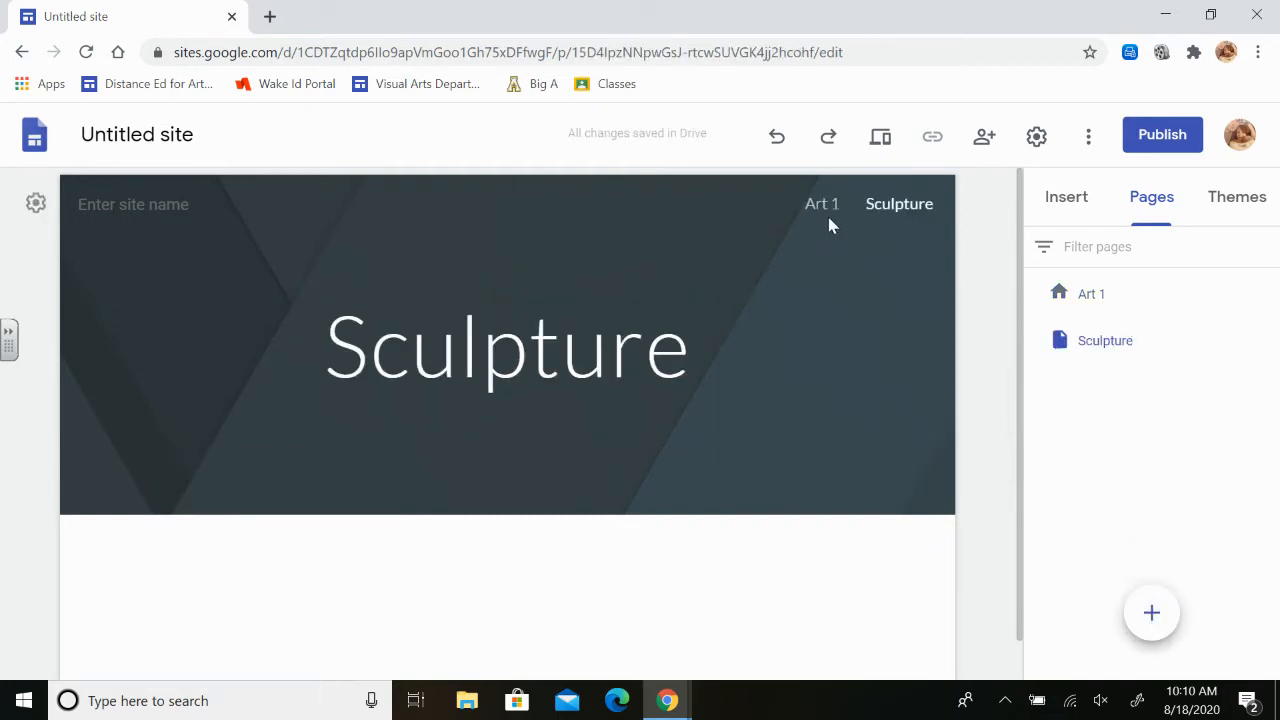
left_click(821, 206)
left_click(903, 207)
left_click(899, 210)
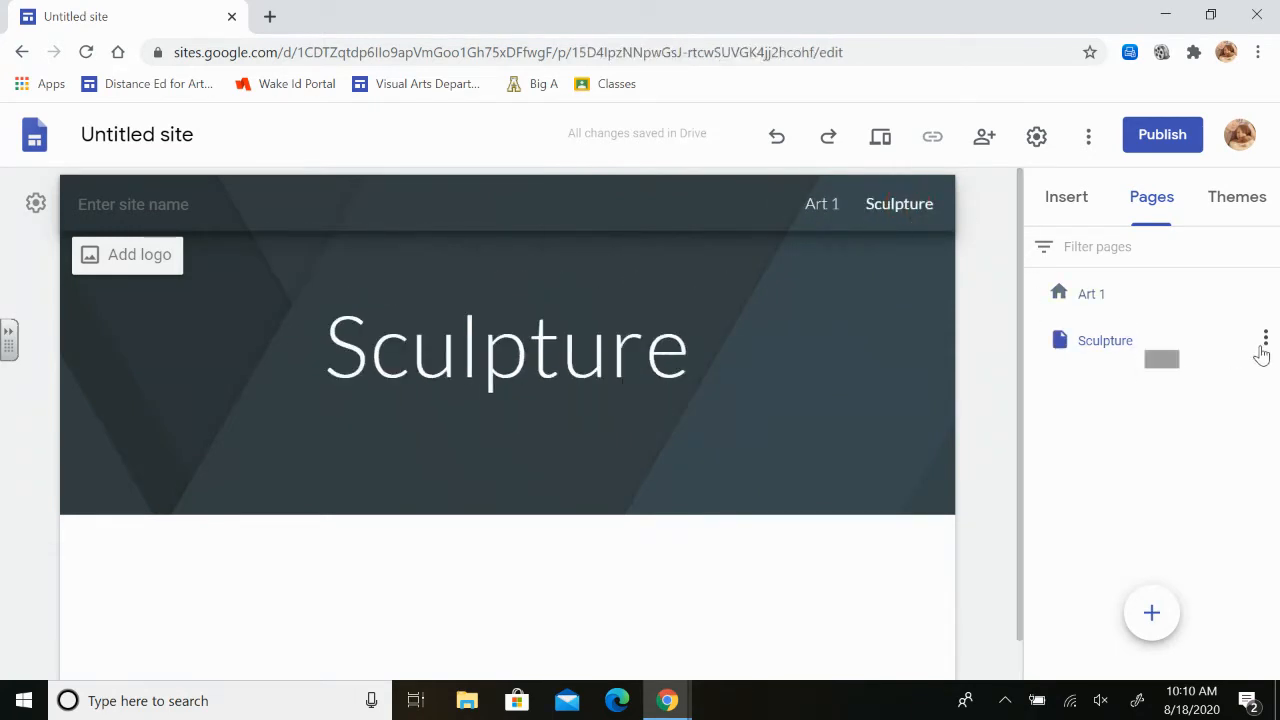
Delete the Sculpture page from the site
left_click(1265, 339)
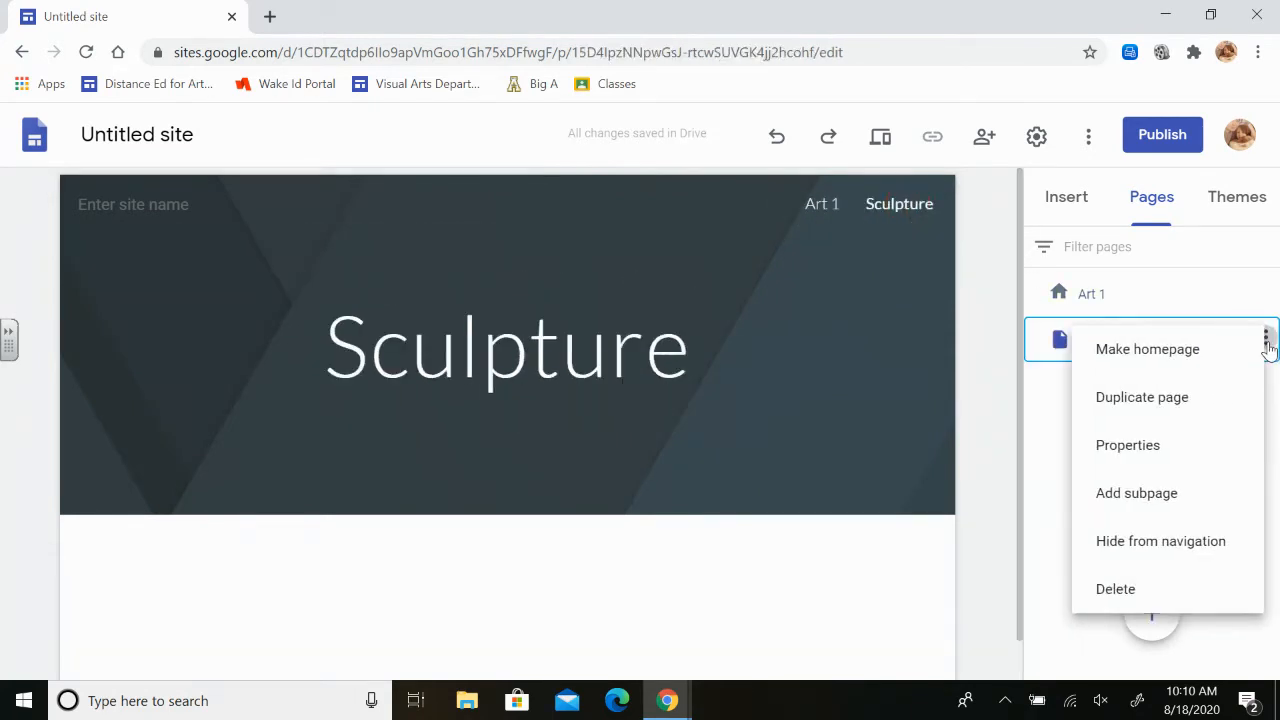
left_click(1120, 590)
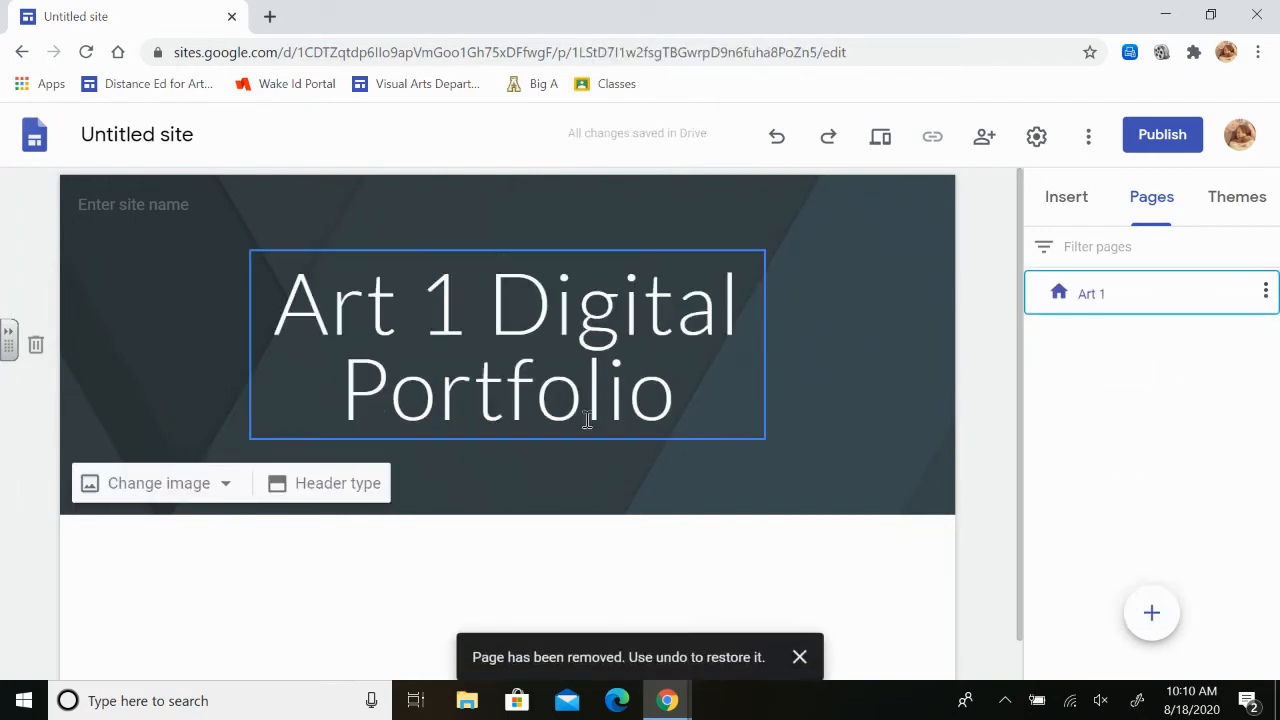
left_click(518, 589)
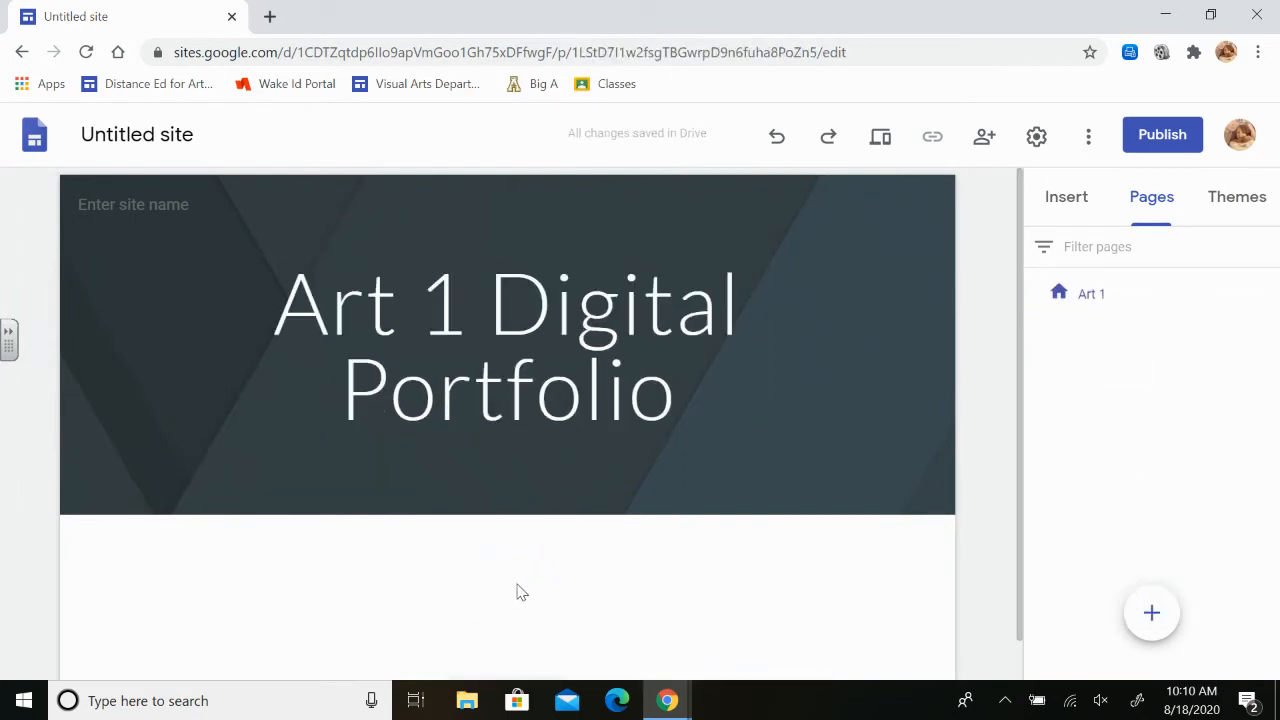
Insert a text box below the header containing "Photography Unit" and a line of filler text beneath it
scroll(520, 591, "down", 1)
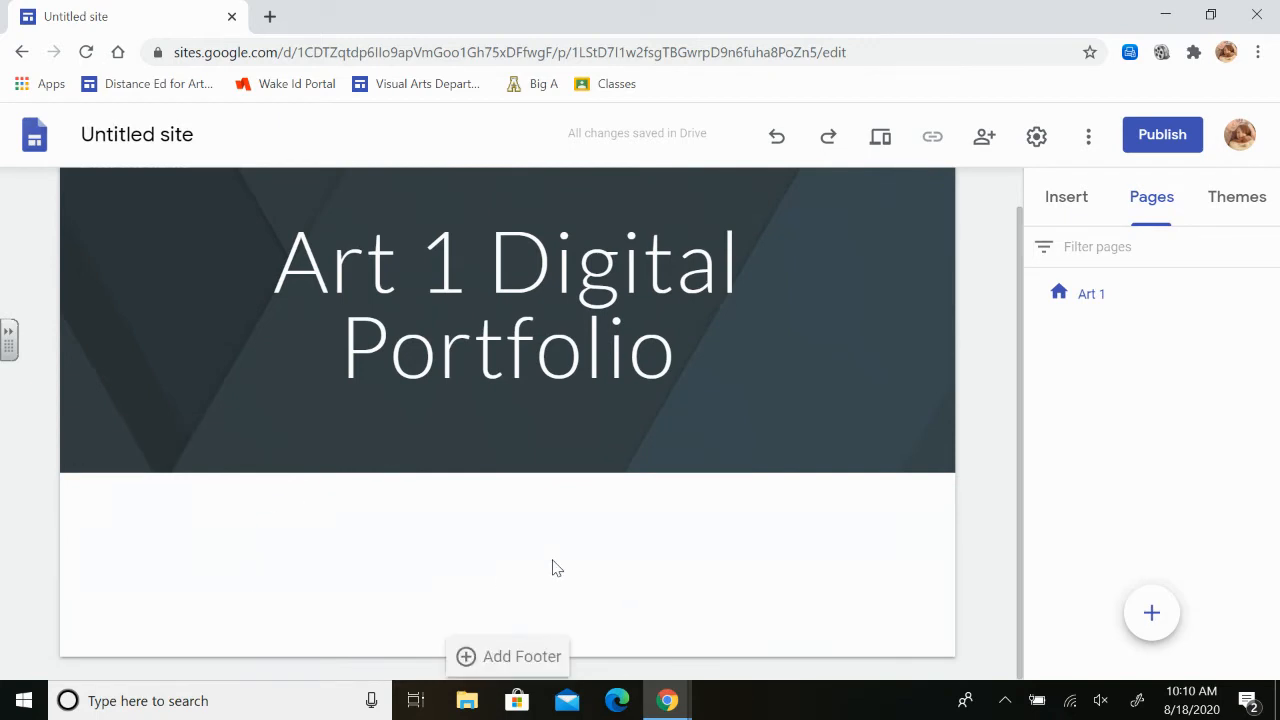
double_click(490, 562)
left_click(488, 557)
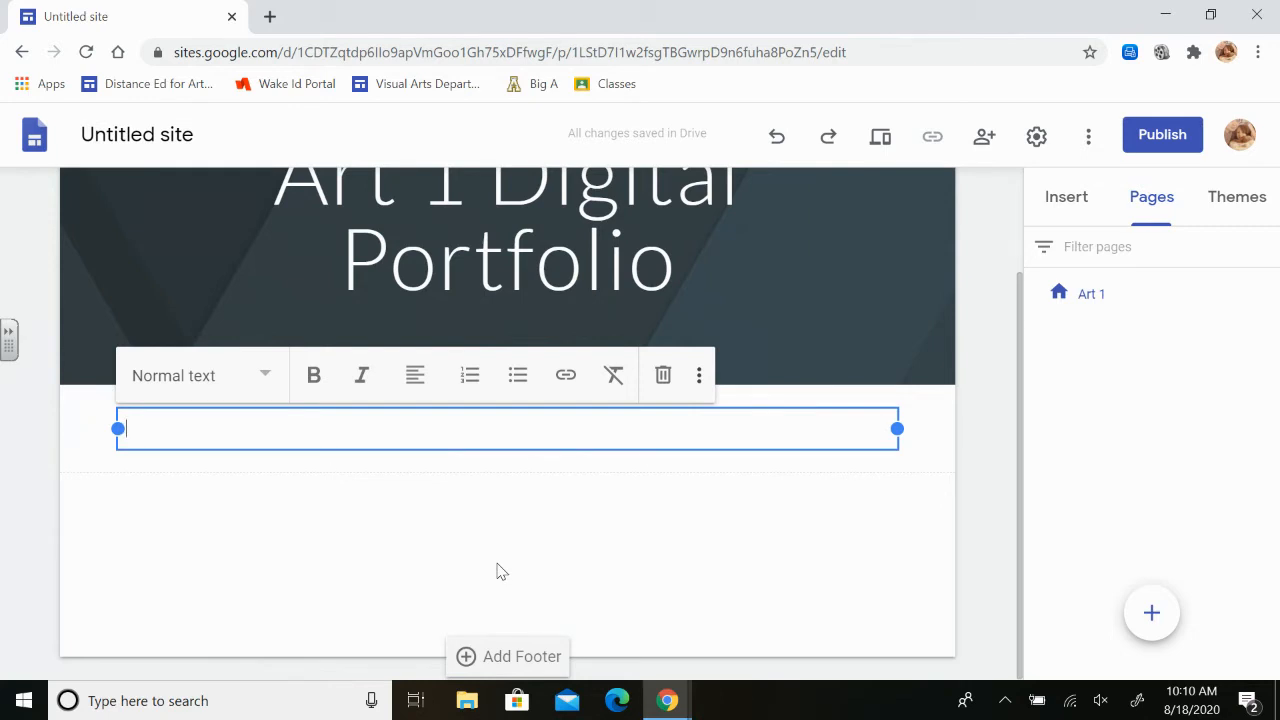
type("Photo")
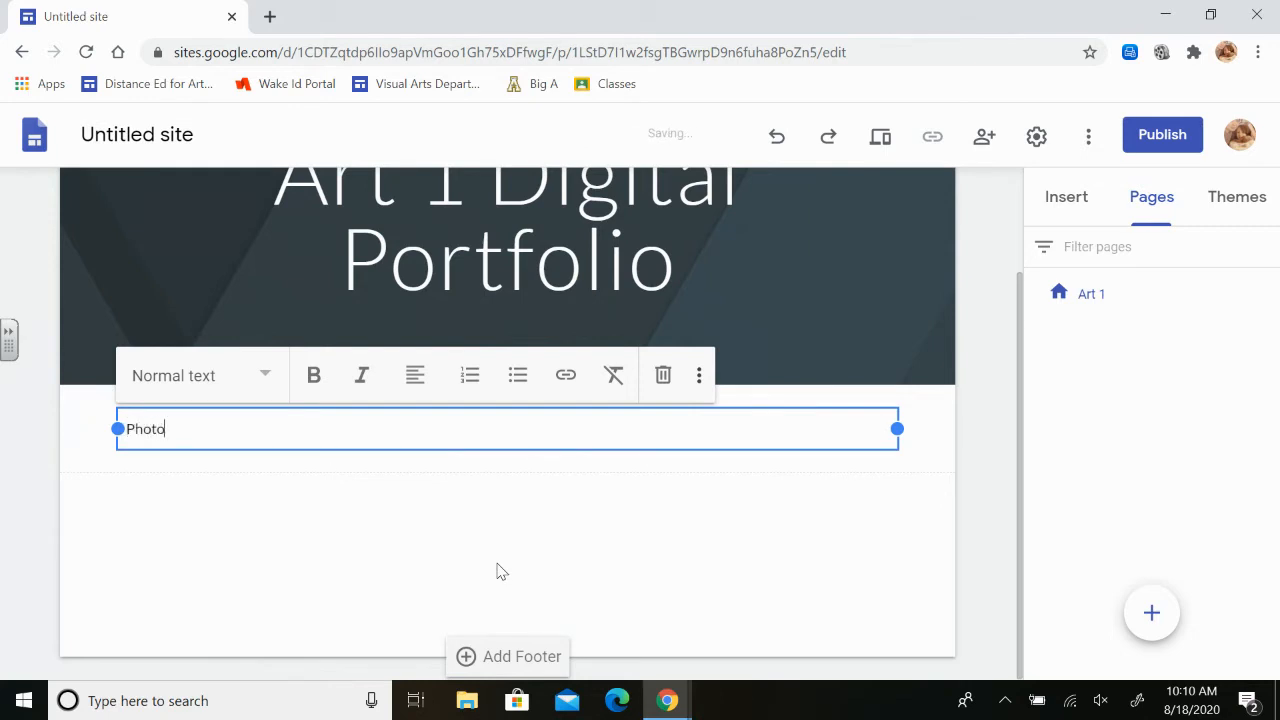
type("graphy Unite")
key("BackSpace")
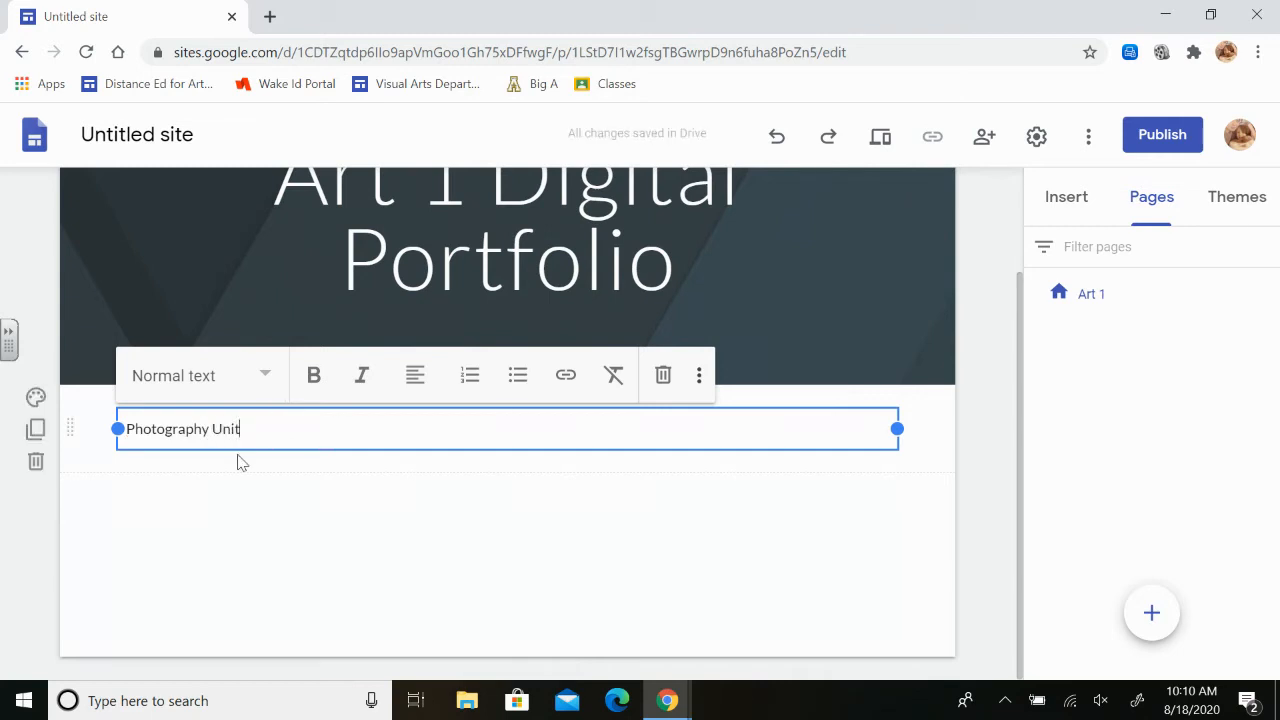
key("Return")
type("as")
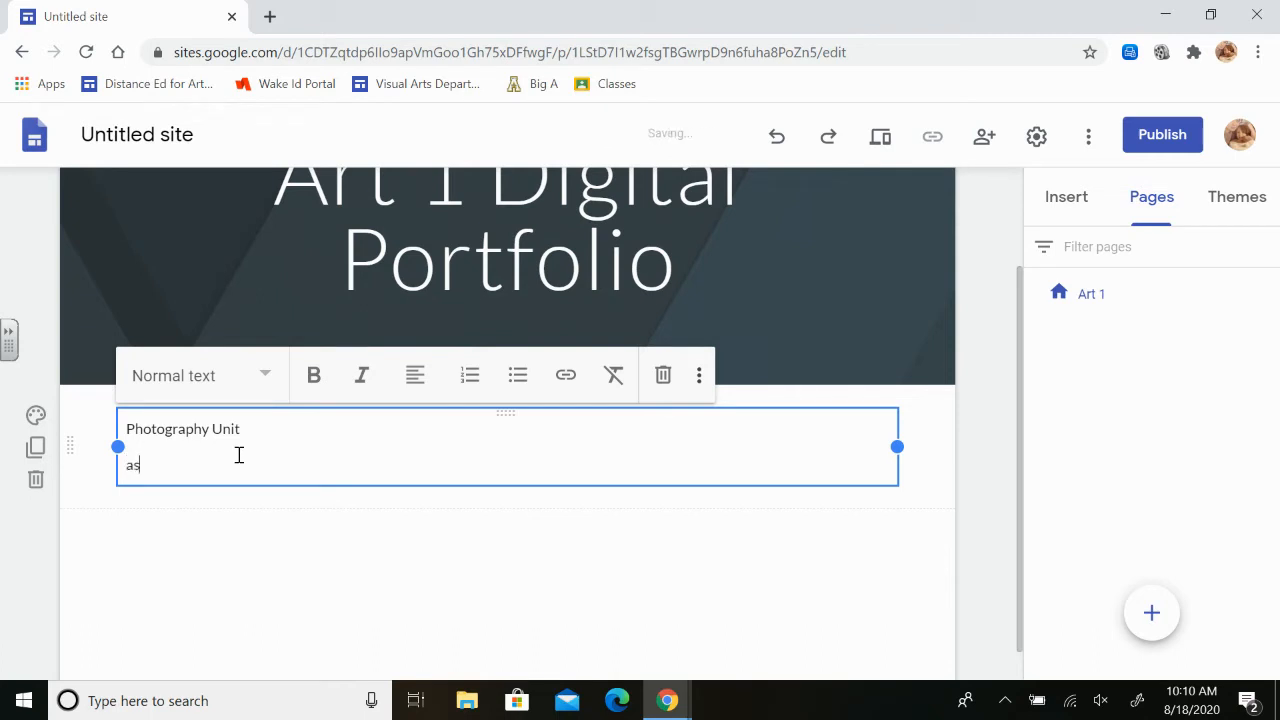
type("hfd kjsadfakjdshflkjdsa hflkjdsa hflkjdsa hflkjdsa hfakjs hflksajd hflkjdsa jd hflkjdsa")
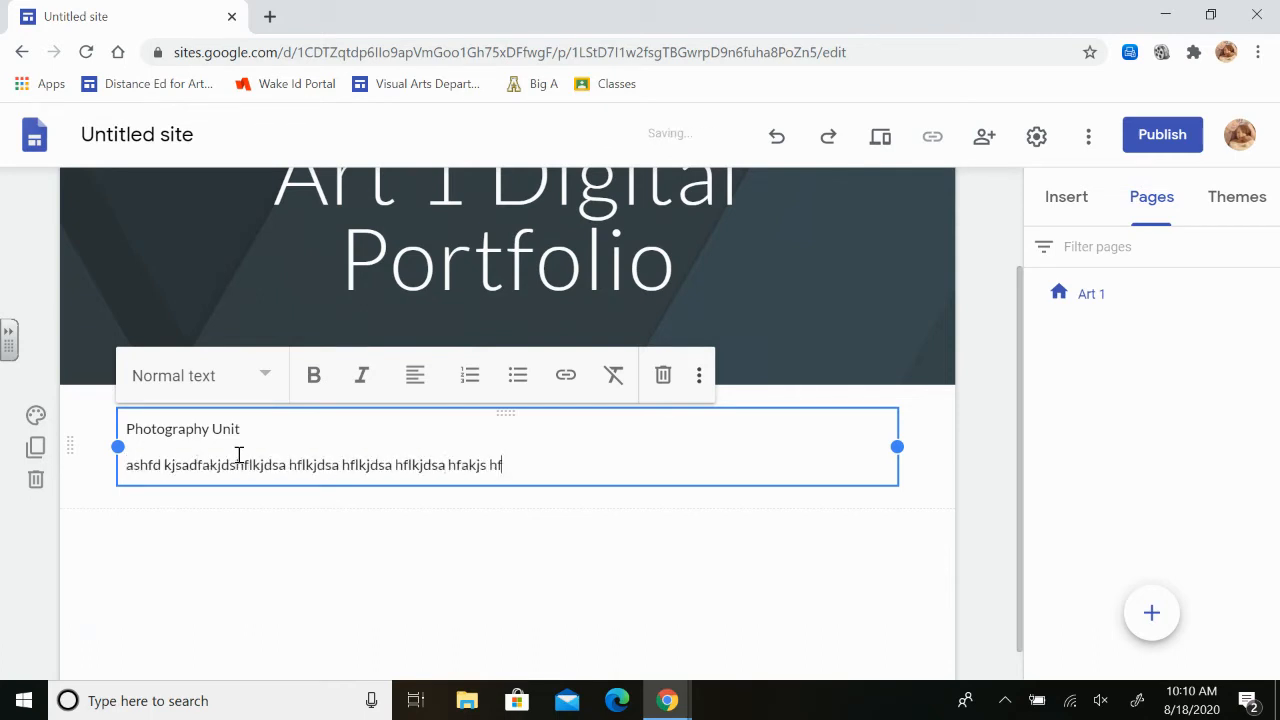
Apply the Heading style to the "Photography Unit" line, leaving the filler text as normal text
left_click(265, 388)
left_click(377, 428)
left_click_drag(263, 428, 118, 426)
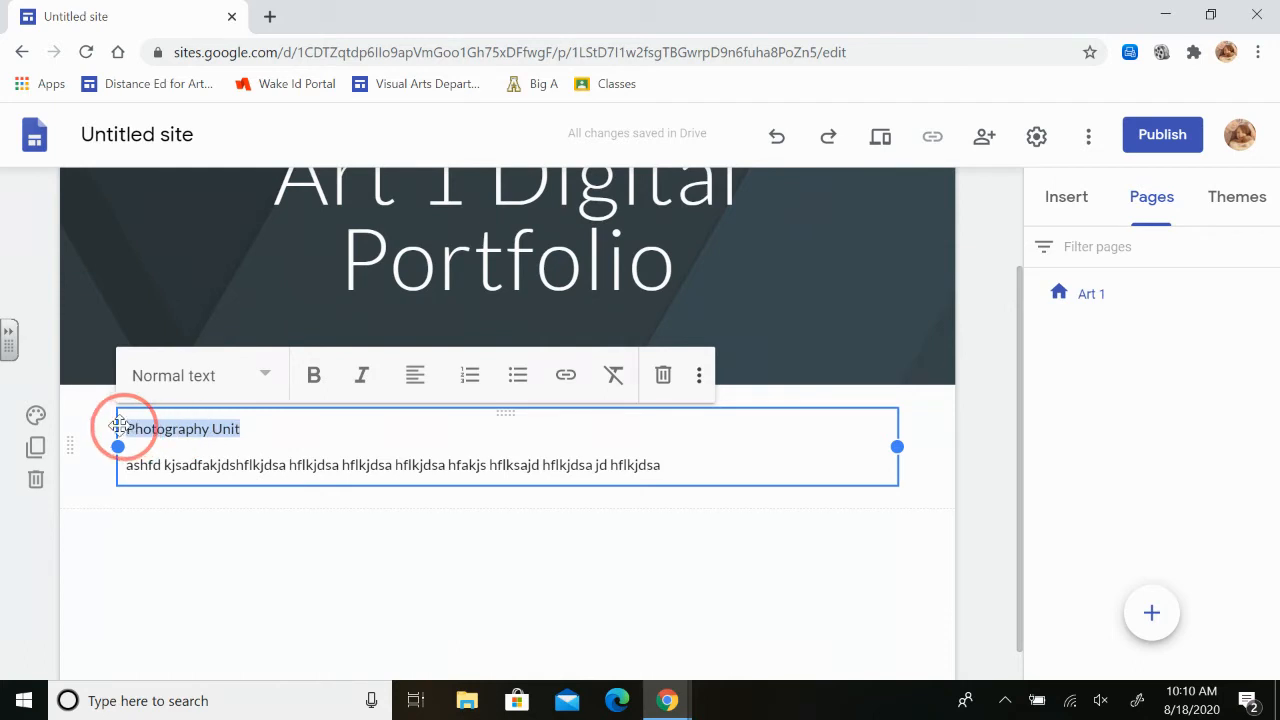
left_click(268, 377)
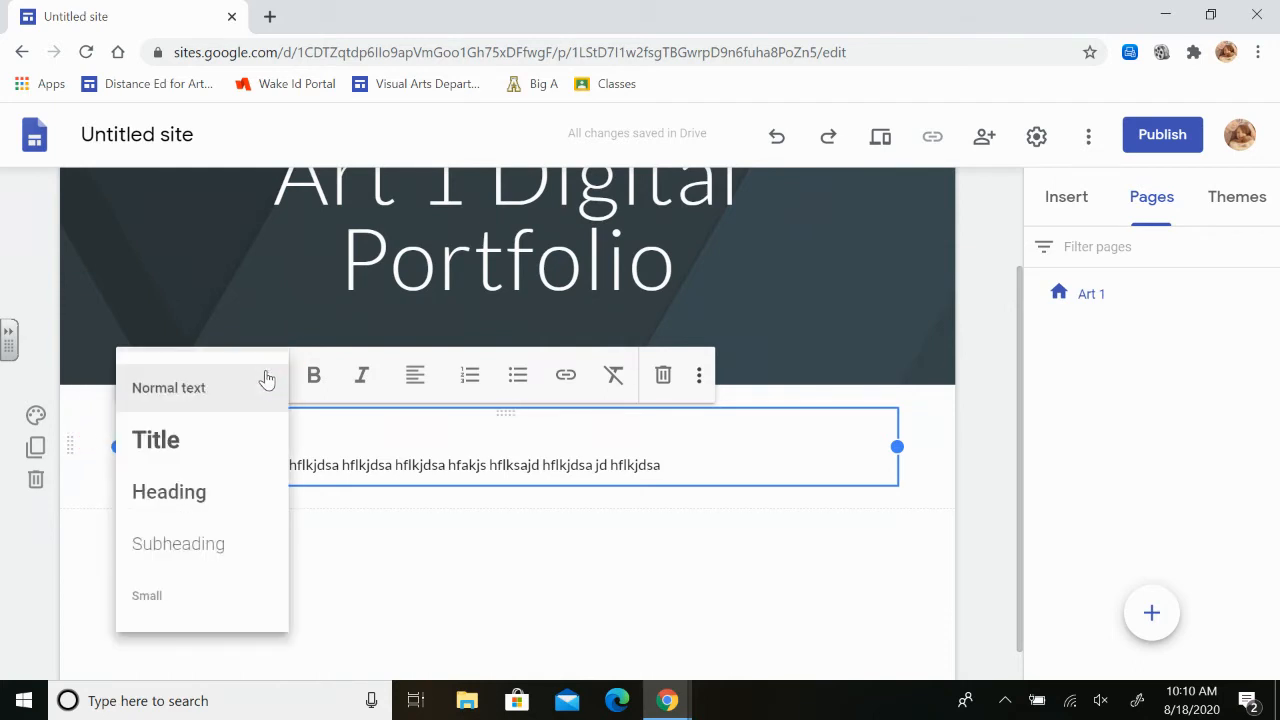
left_click(193, 496)
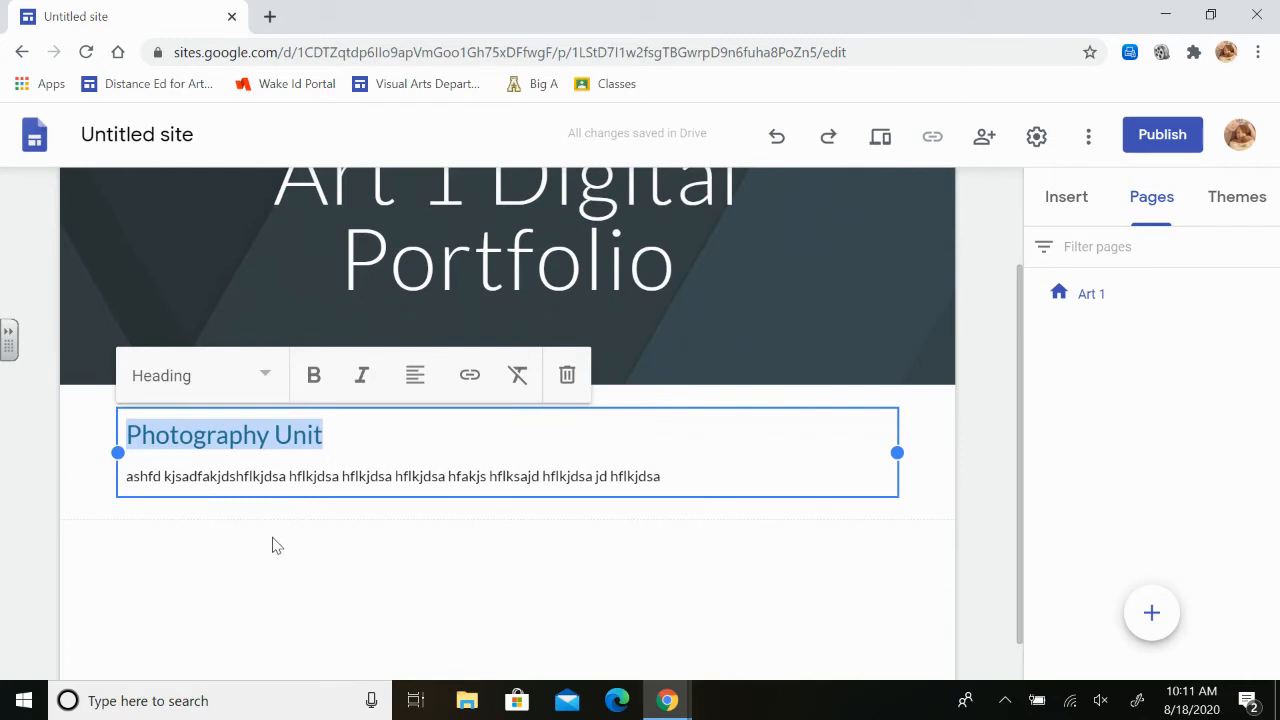
left_click(272, 542)
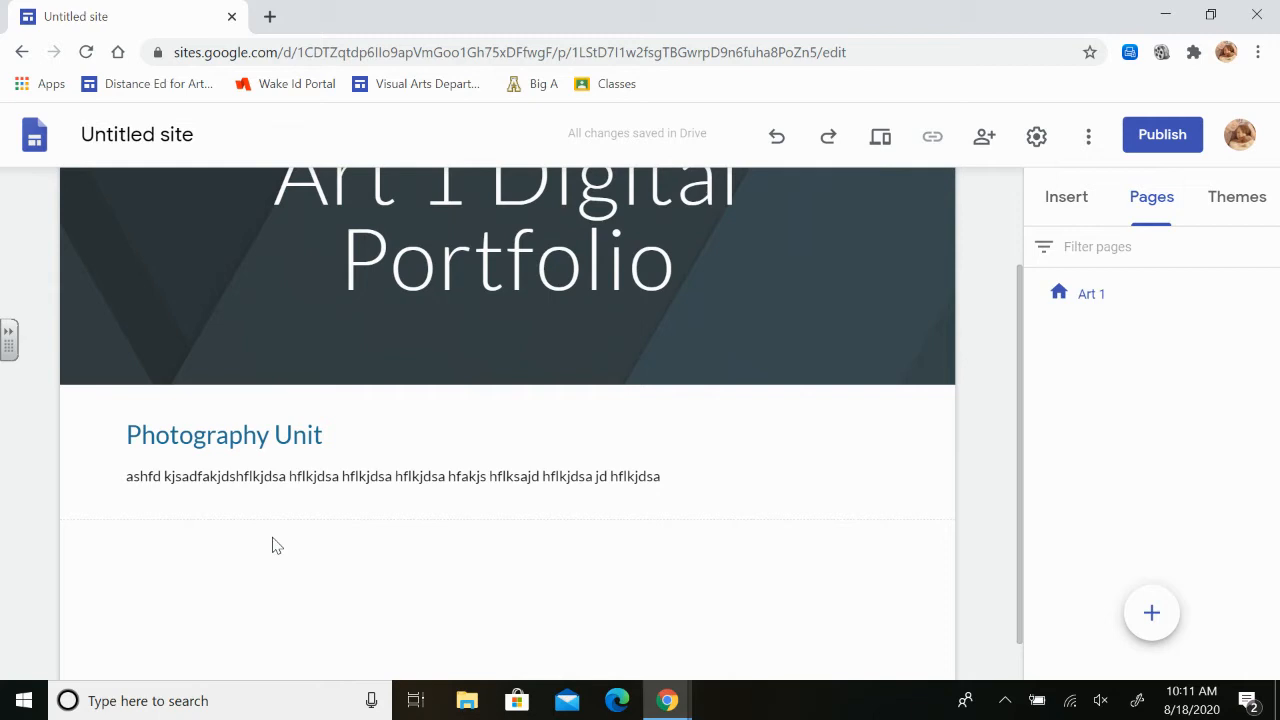
Upload the cat image IMG-1903.GIF from the Downloads folder onto the Art 1 page
double_click(307, 580)
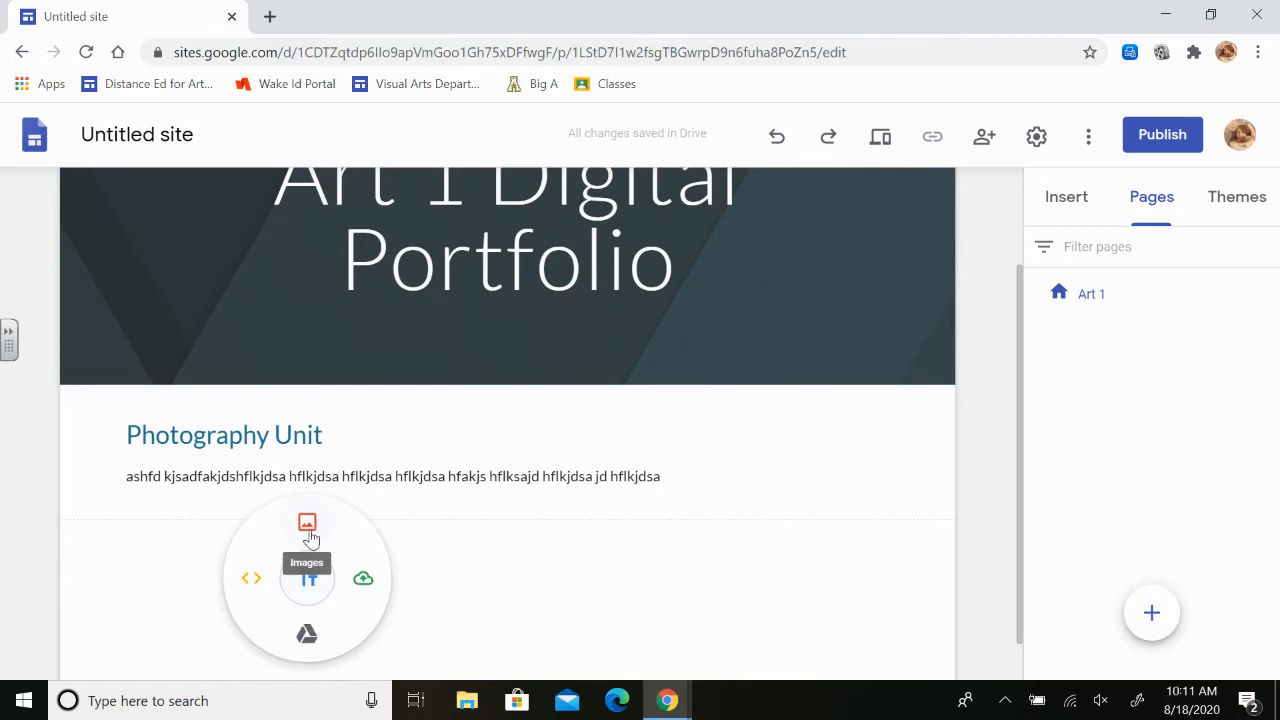
left_click(1064, 195)
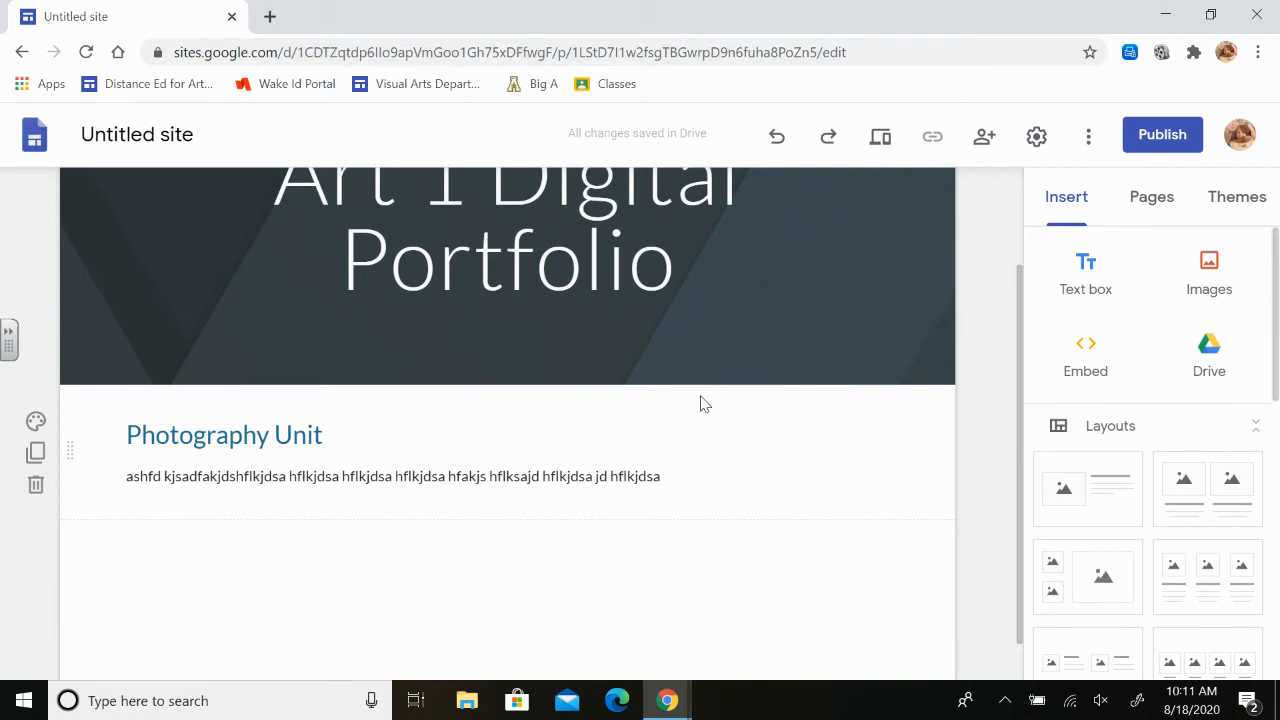
left_click(1210, 268)
left_click(1187, 343)
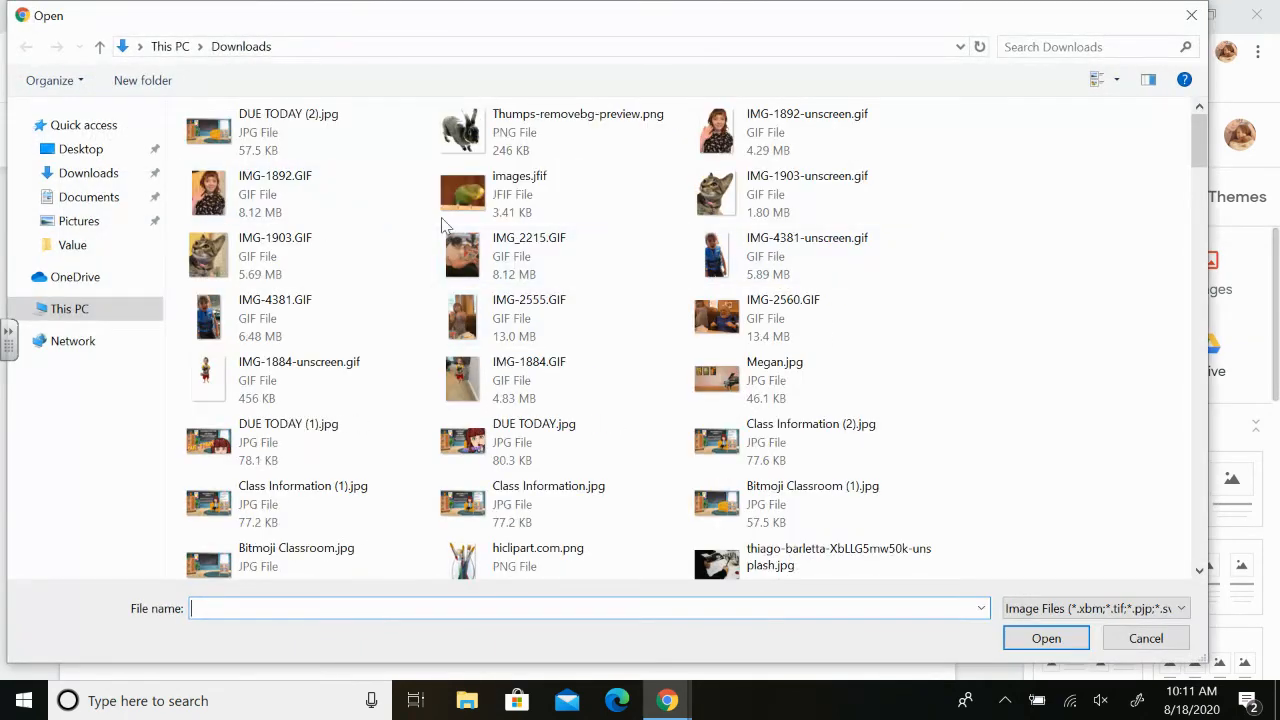
left_click(213, 268)
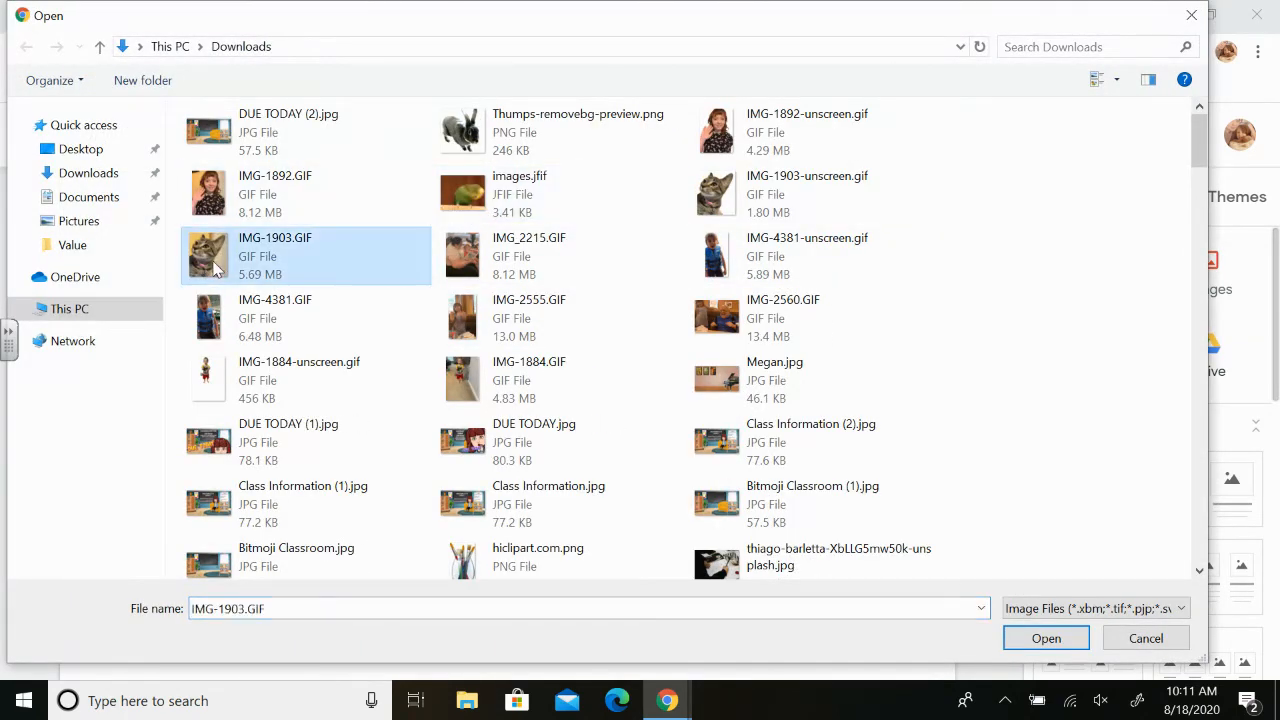
left_click(1050, 640)
Move the uploaded cat image up beside the Photography Unit text so it sits to the left of it
scroll(524, 600, "down", 1)
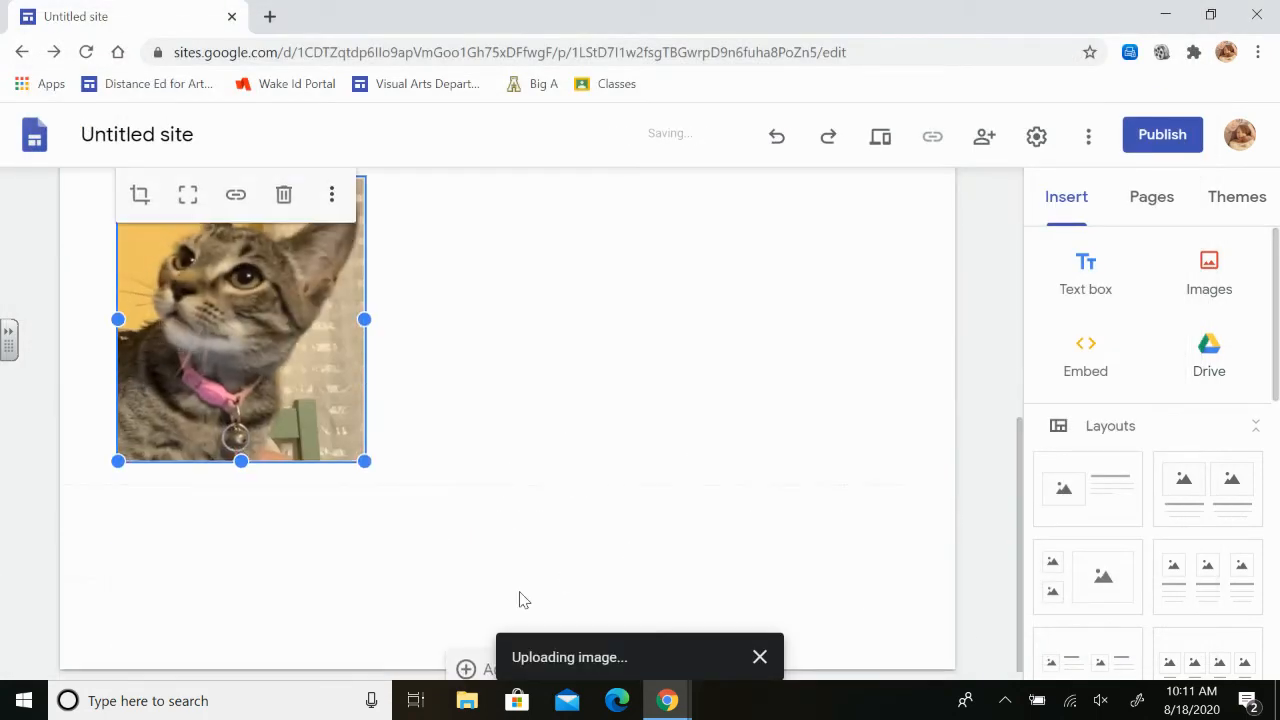
scroll(522, 600, "up", 2)
left_click_drag(239, 517, 88, 245)
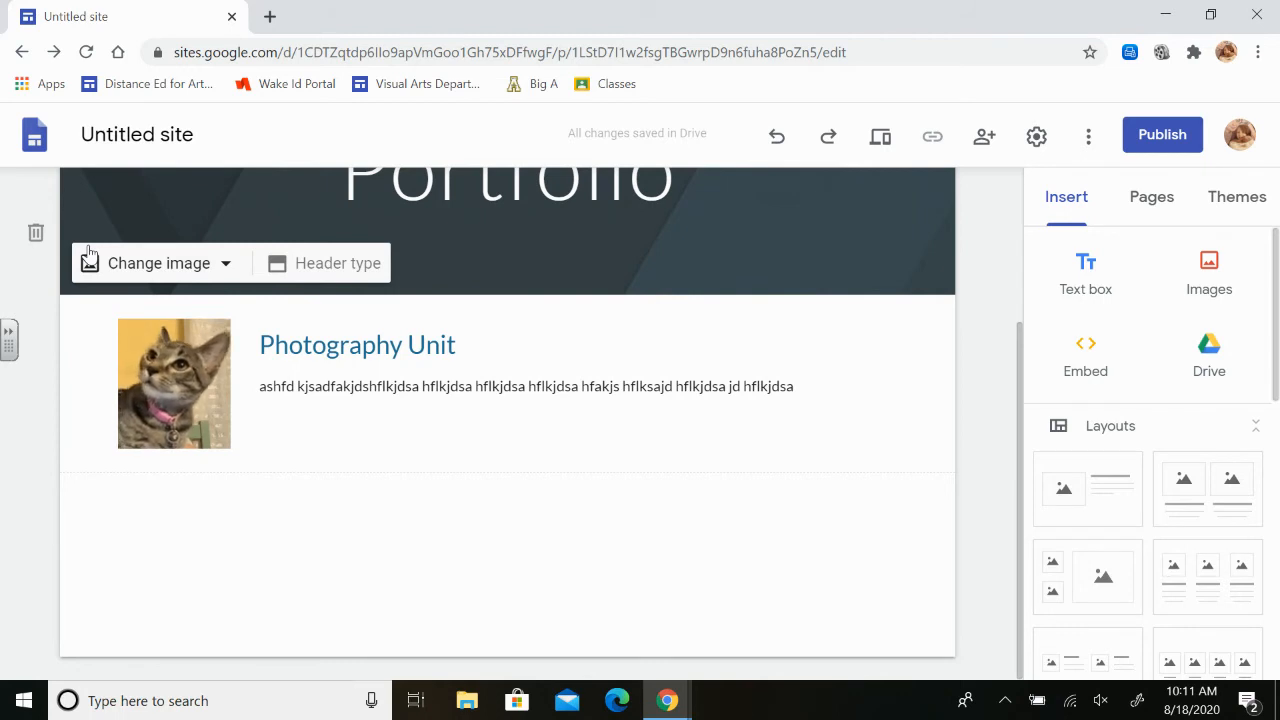
Enlarge the cat image to about a third of the content width and uncrop it
left_click(205, 400)
left_click_drag(238, 456, 403, 650)
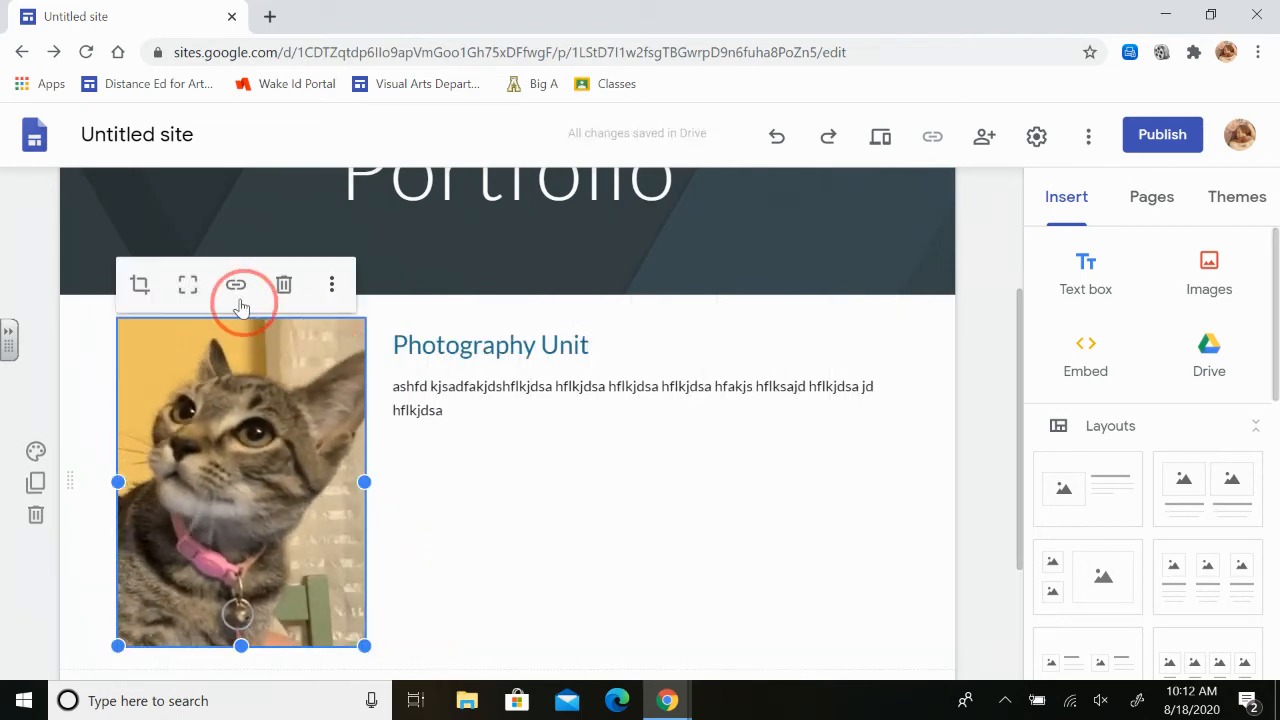
left_click(189, 289)
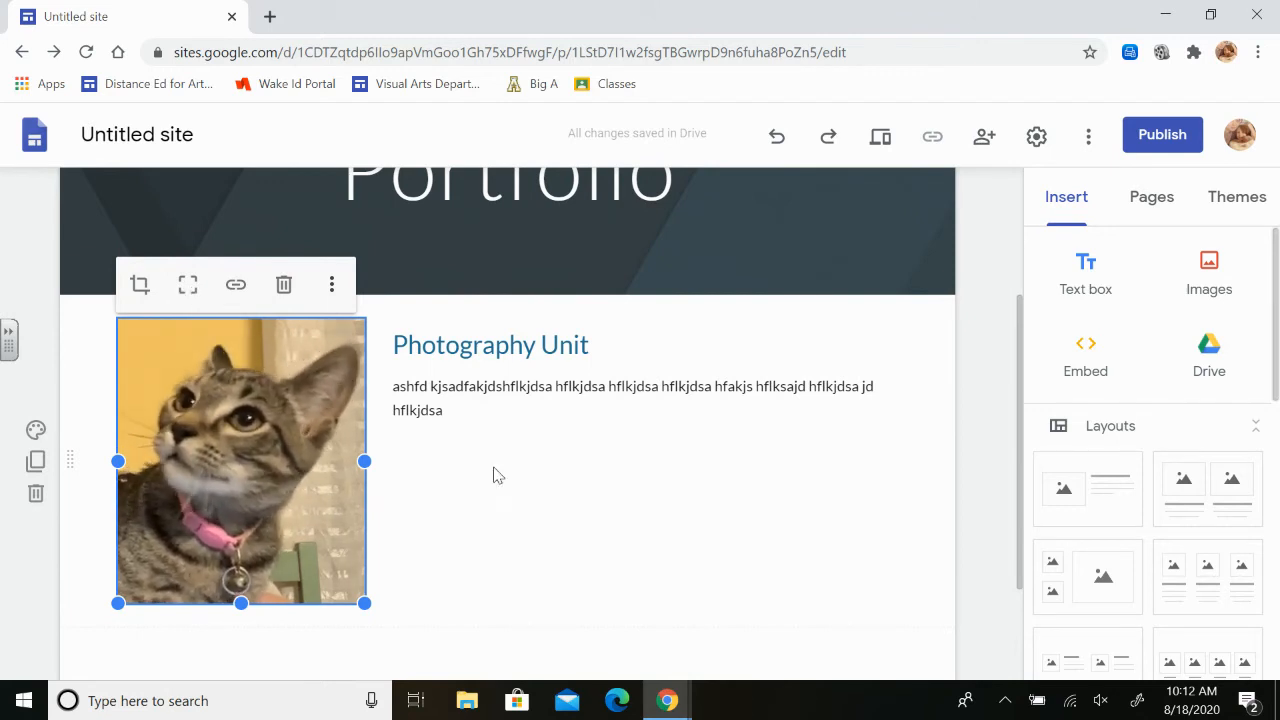
left_click(483, 534)
Extend the Photography Unit filler text with "lkaj sdflkajsdflasdF" and the lines "dsf", "adf", "adsf" and "sadfgfasdgas g"
left_click(443, 403)
type("lkaj sdf")
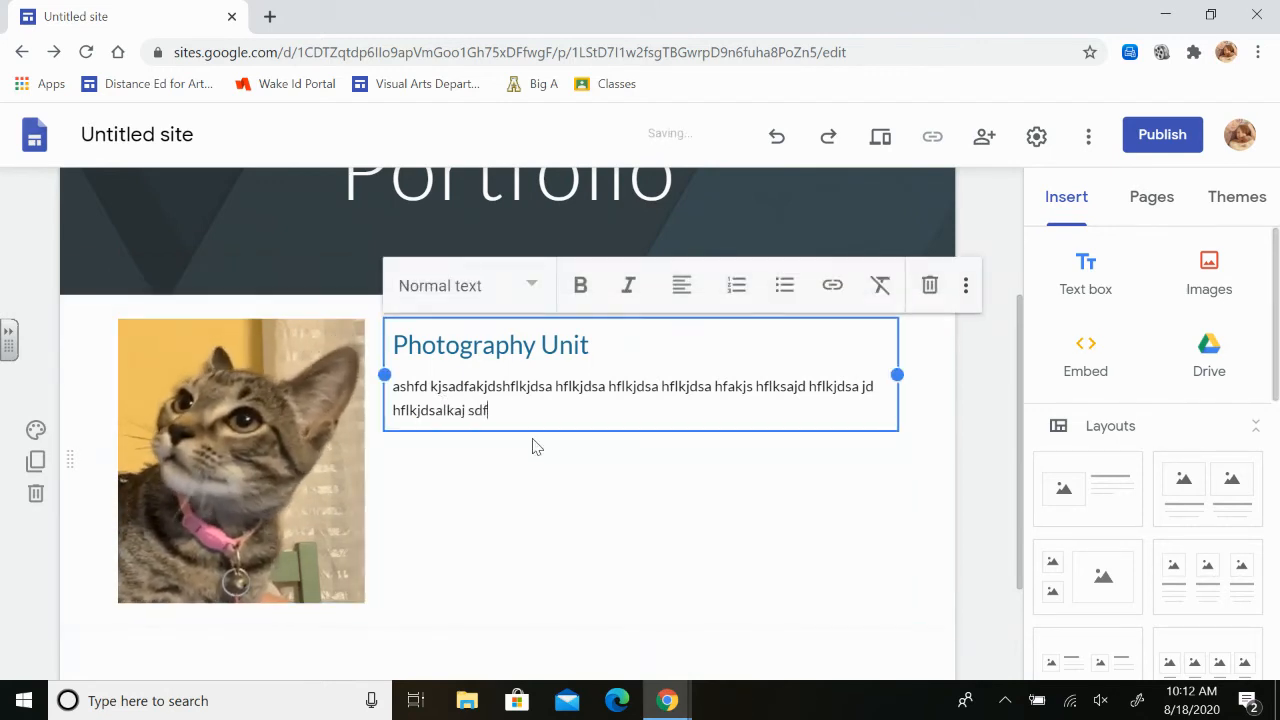
type("lkajsdflasdF")
key("Return")
type("dsf")
key("Return")
type("adf")
key("Return")
type("adsf sadf")
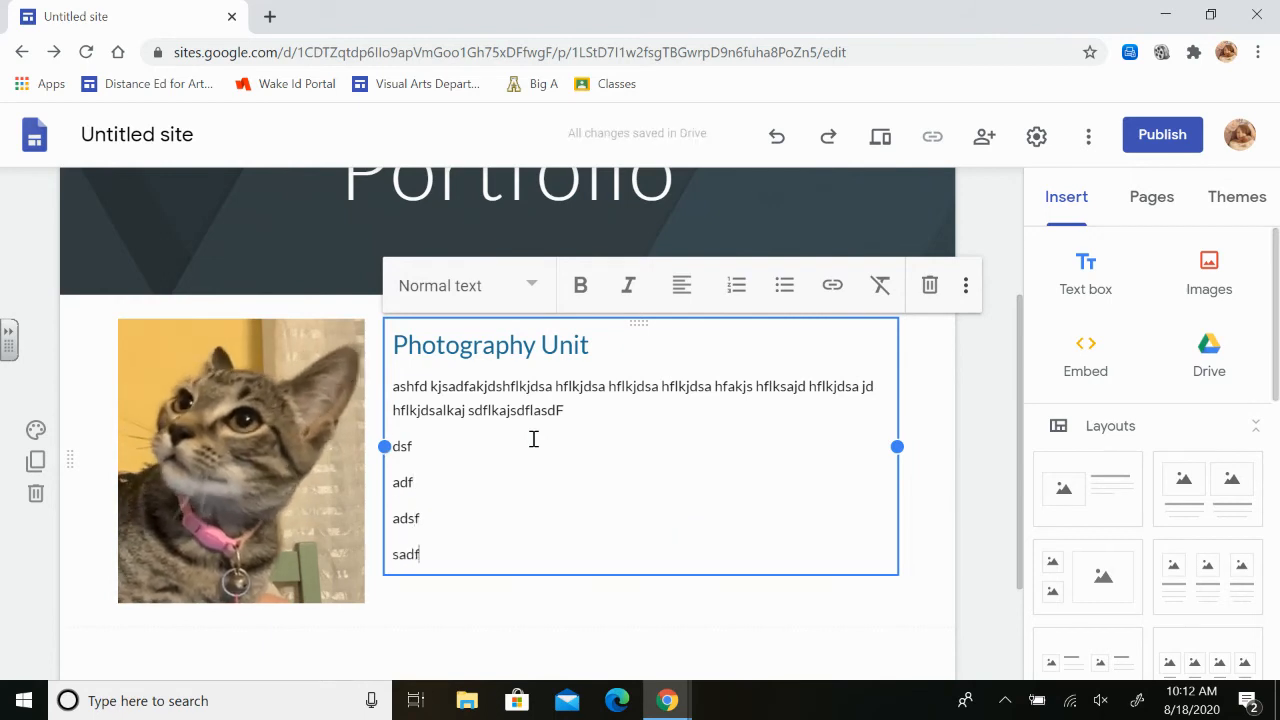
type("as g")
left_click(442, 647)
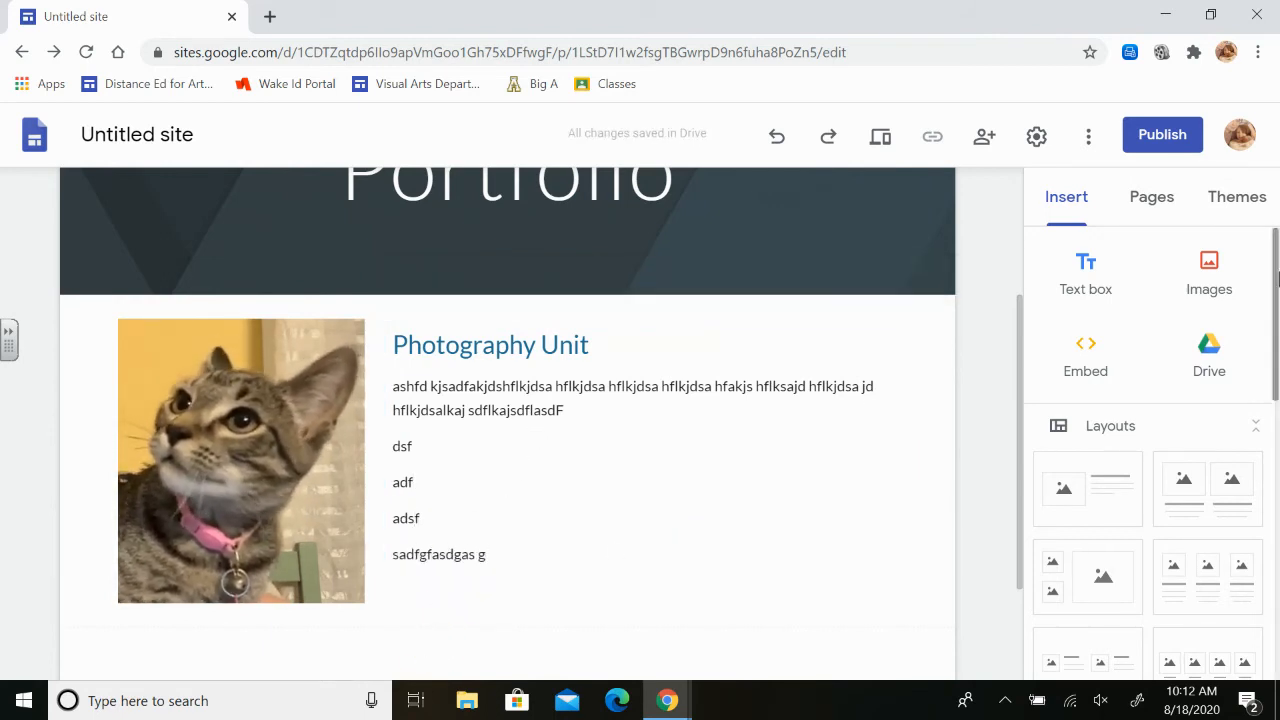
Insert a text box below the photography section containing "Graphite unit" and the filler lines "alskdjfalks jdflaksjdfsfd", "asdfa", "sdf" and "adfs"
scroll(549, 446, "down", 2)
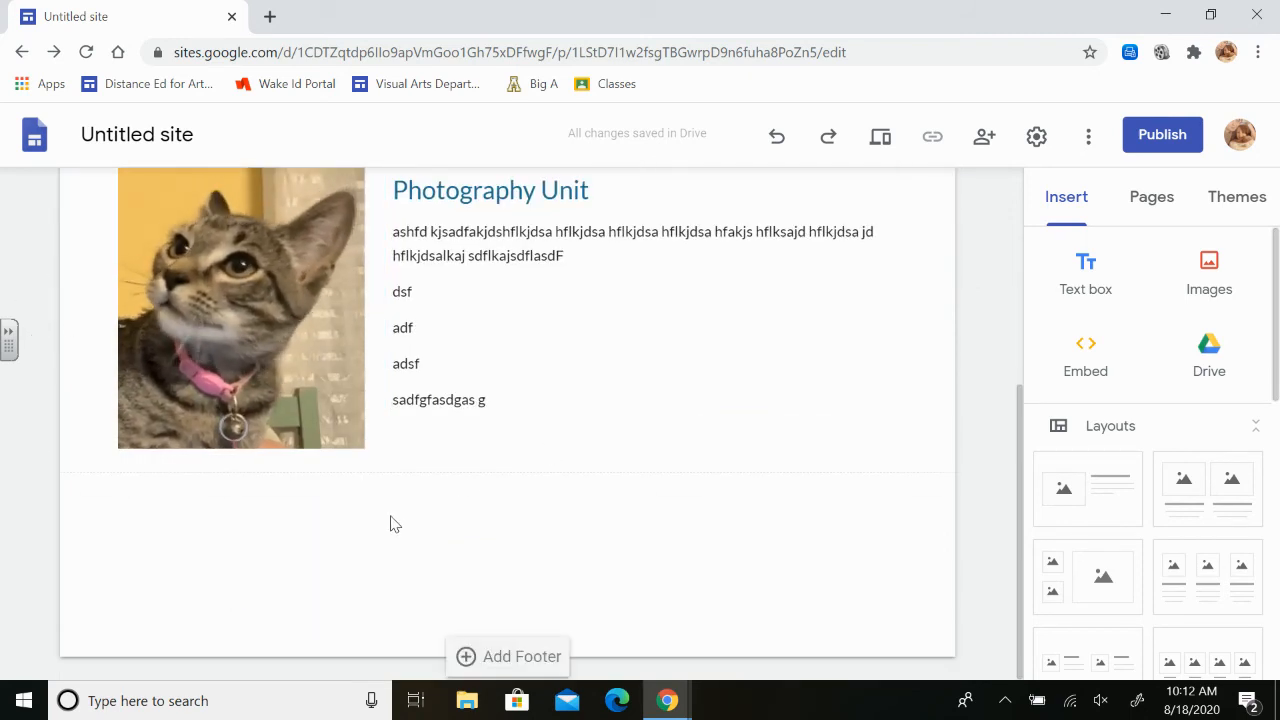
double_click(386, 525)
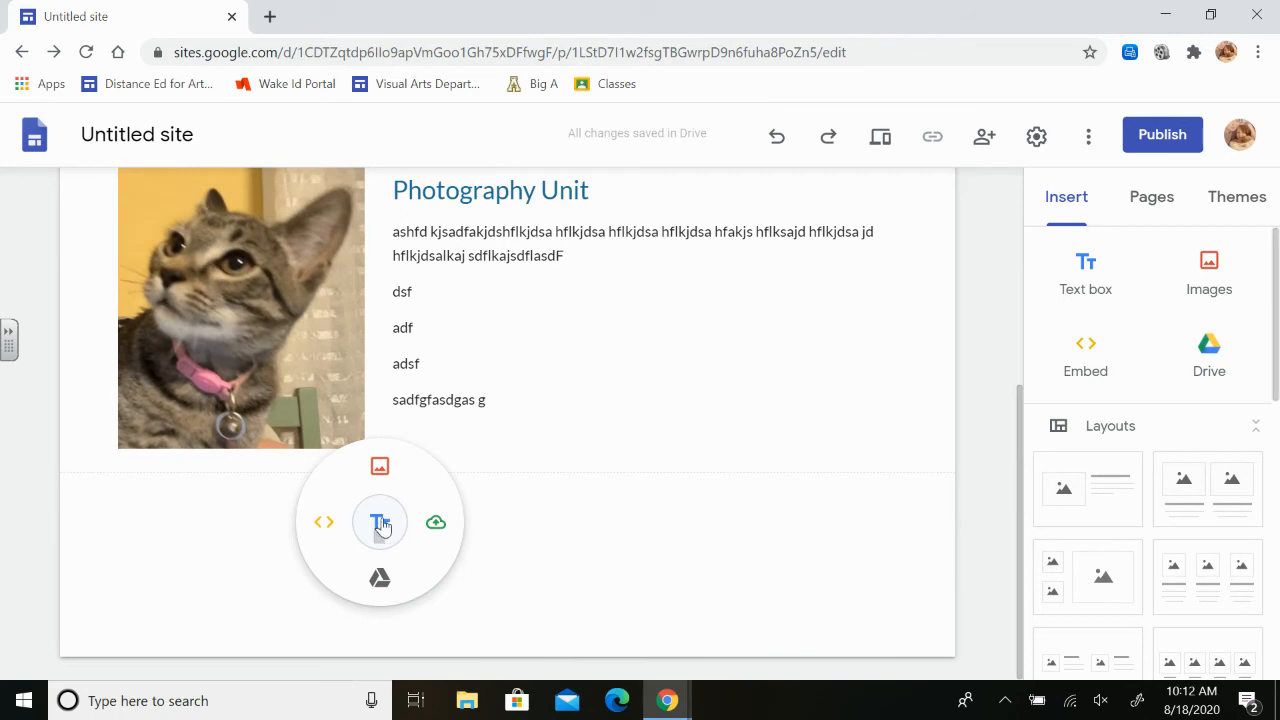
left_click(381, 525)
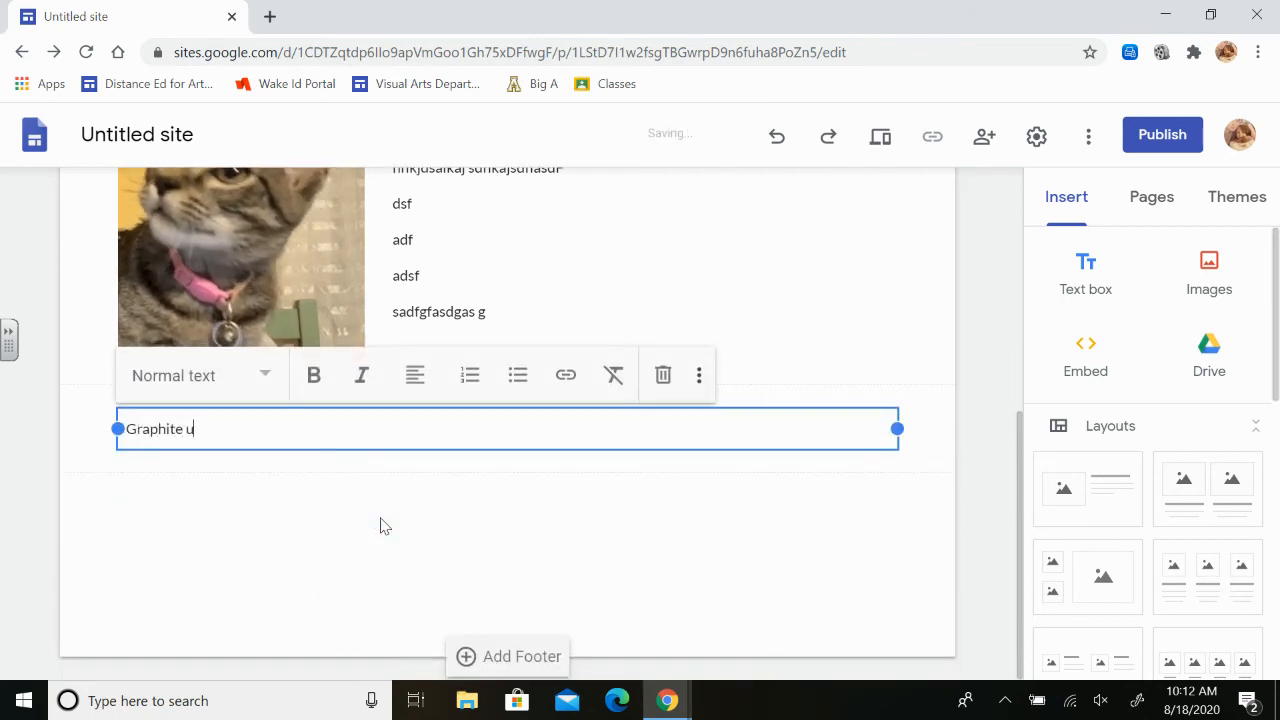
type("Graphite unit")
key("Return")
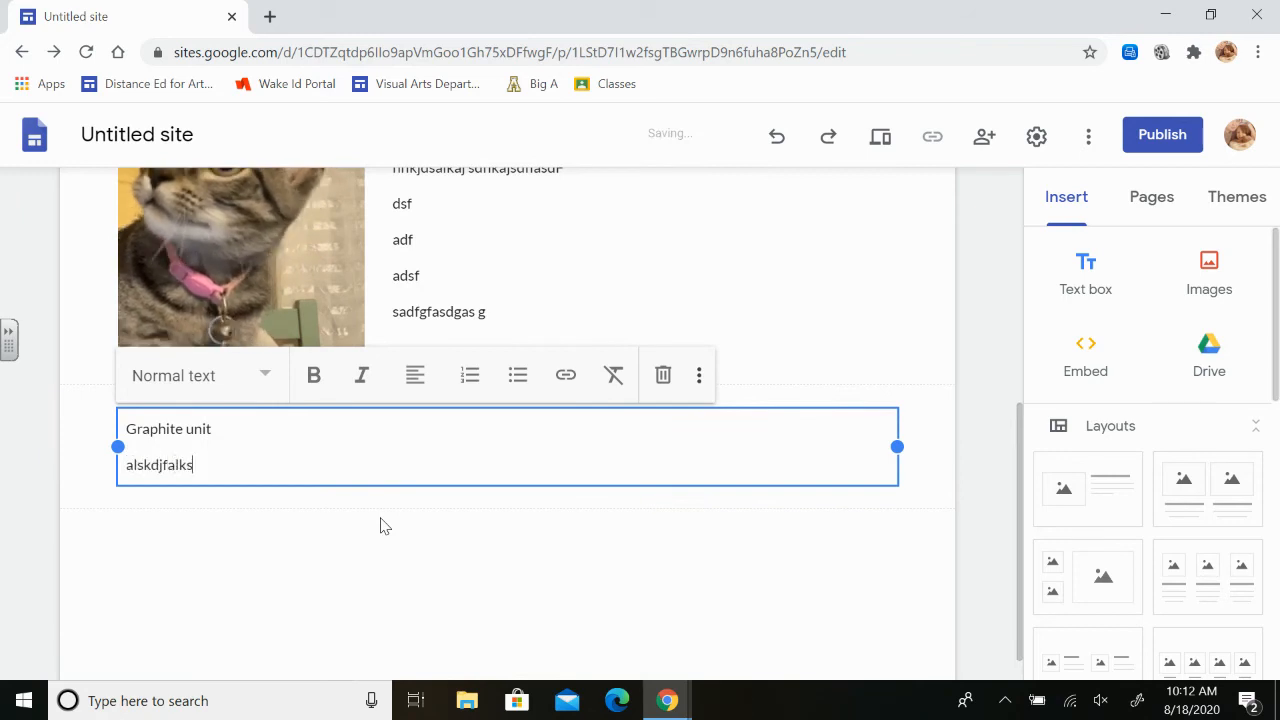
type("alskdjfalks jdflaksjdfsfd")
key("Return")
type("asdfa")
key("Return")
type("sdf")
key("Return")
type("adfs")
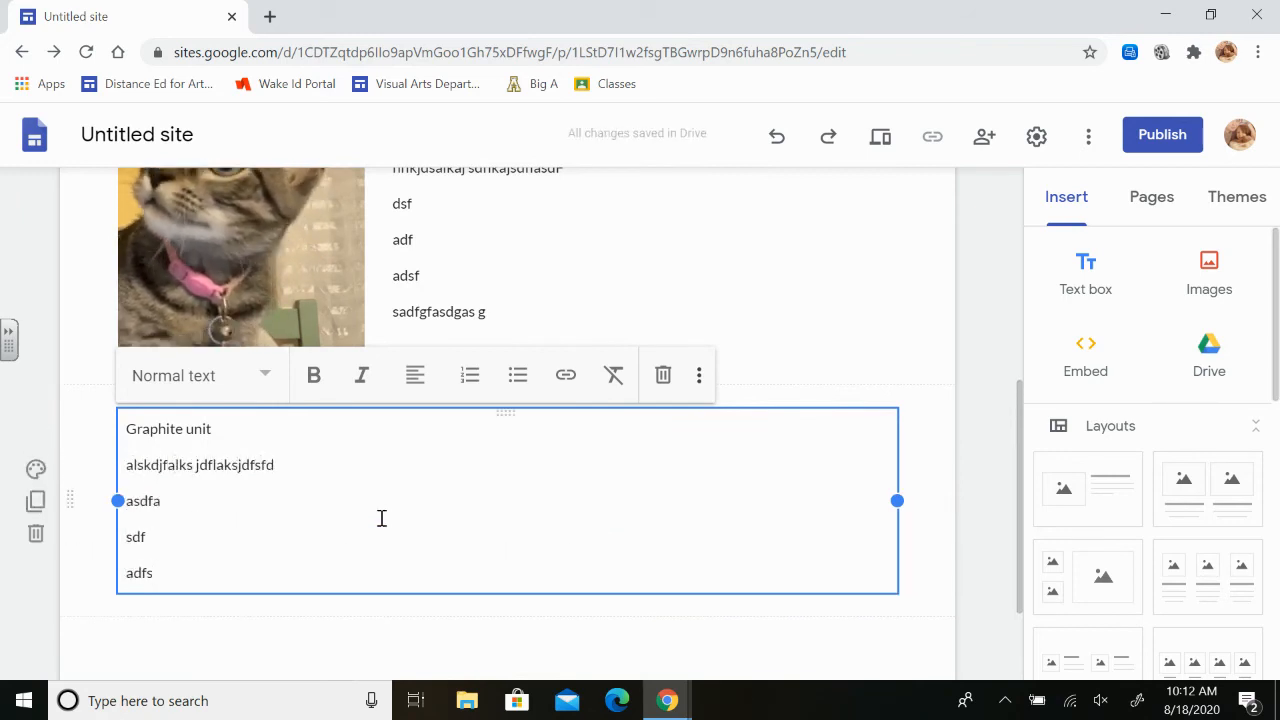
Apply the Heading style to the "Graphite unit" line, leaving its filler lines as normal text
left_click_drag(226, 437, 106, 423)
left_click(160, 392)
left_click(189, 491)
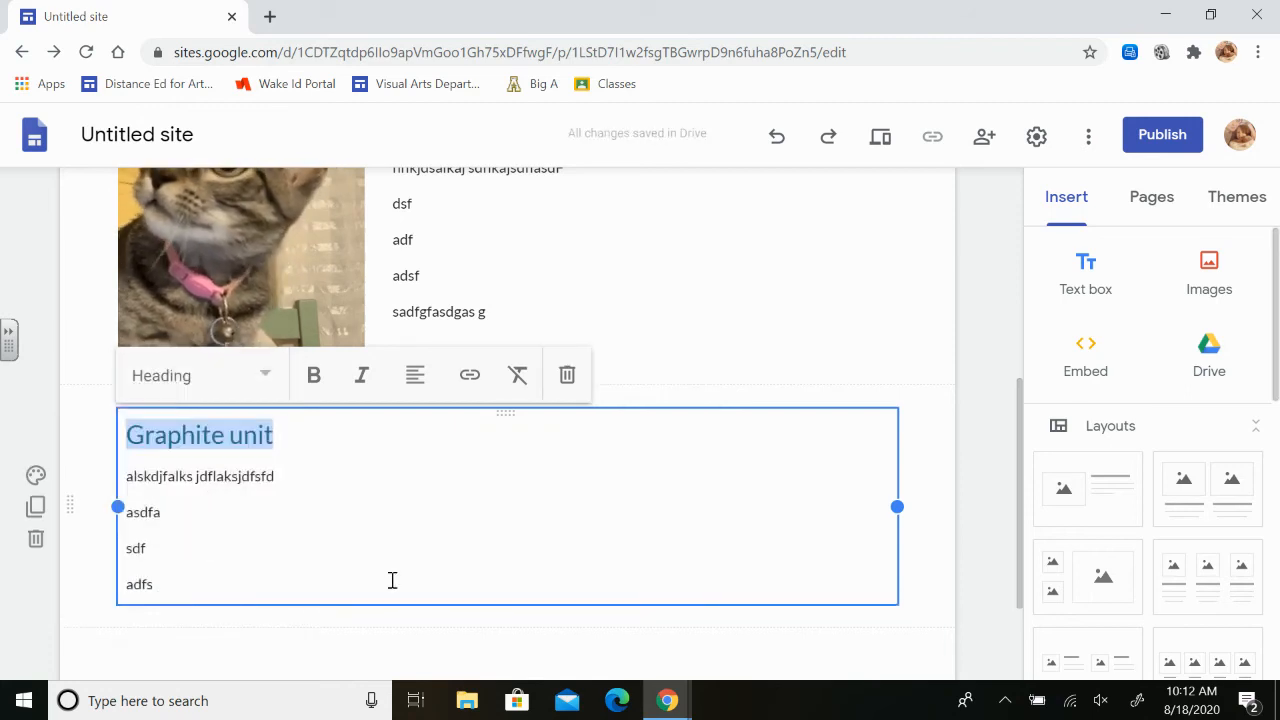
left_click(254, 629)
Enter "Arts Site" as the site name in the page header
scroll(457, 532, "up", 3)
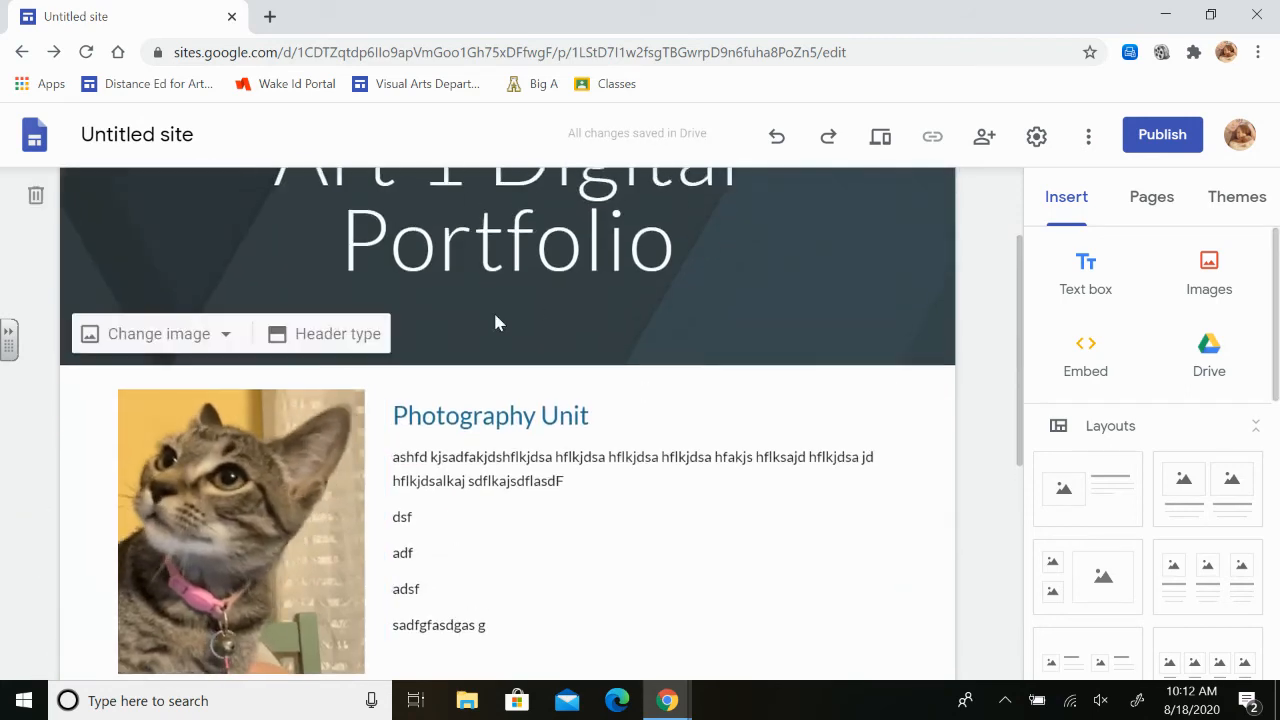
scroll(423, 540, "down", 4)
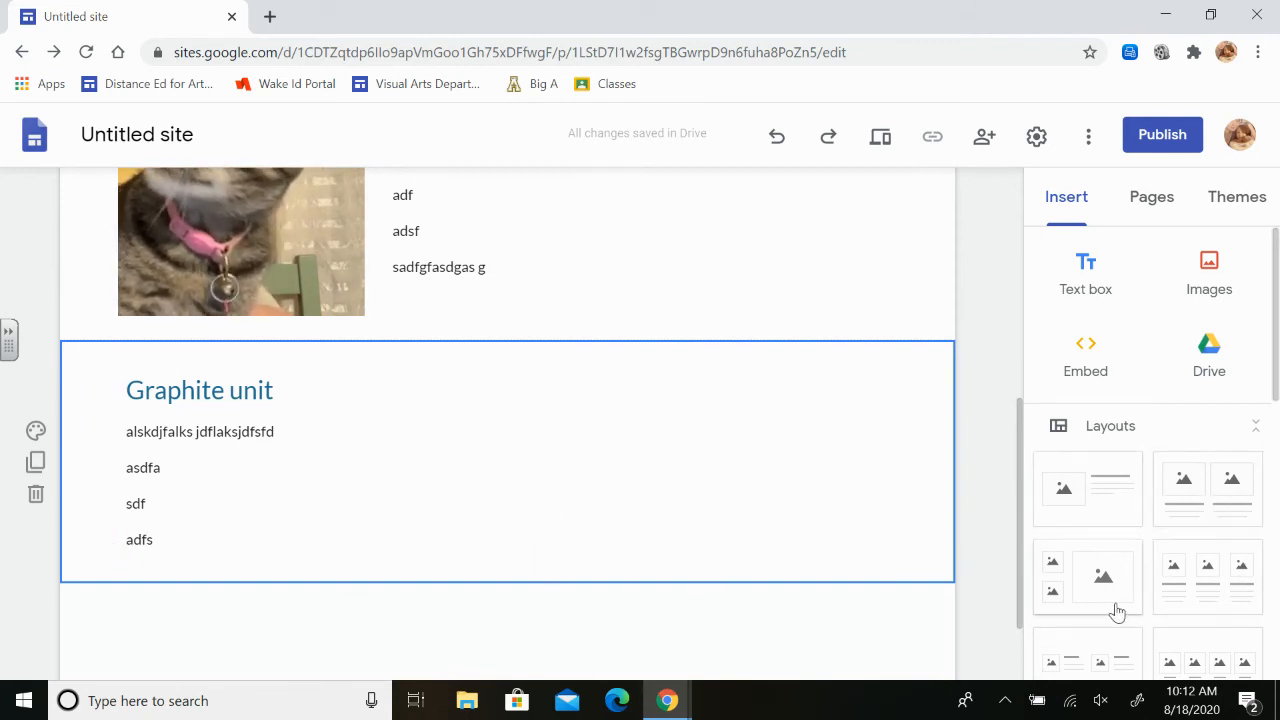
scroll(1122, 612, "down", 2)
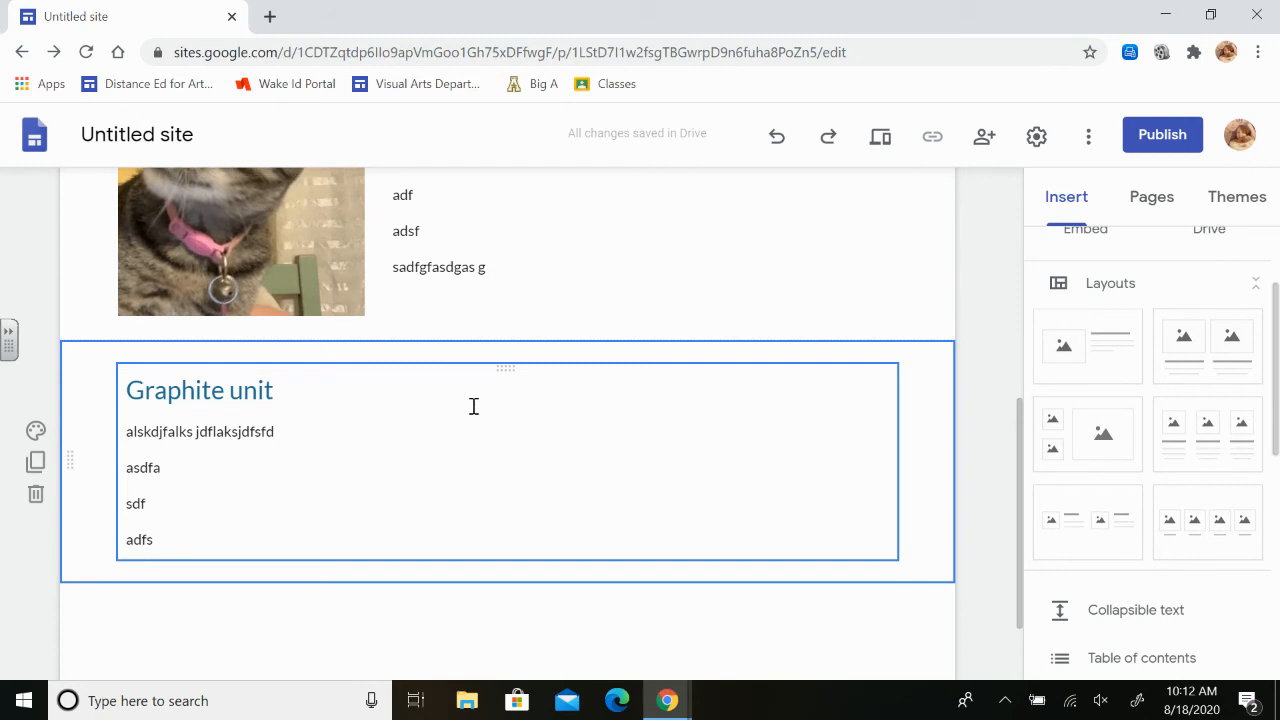
scroll(474, 406, "up", 5)
scroll(760, 210, "up", 1)
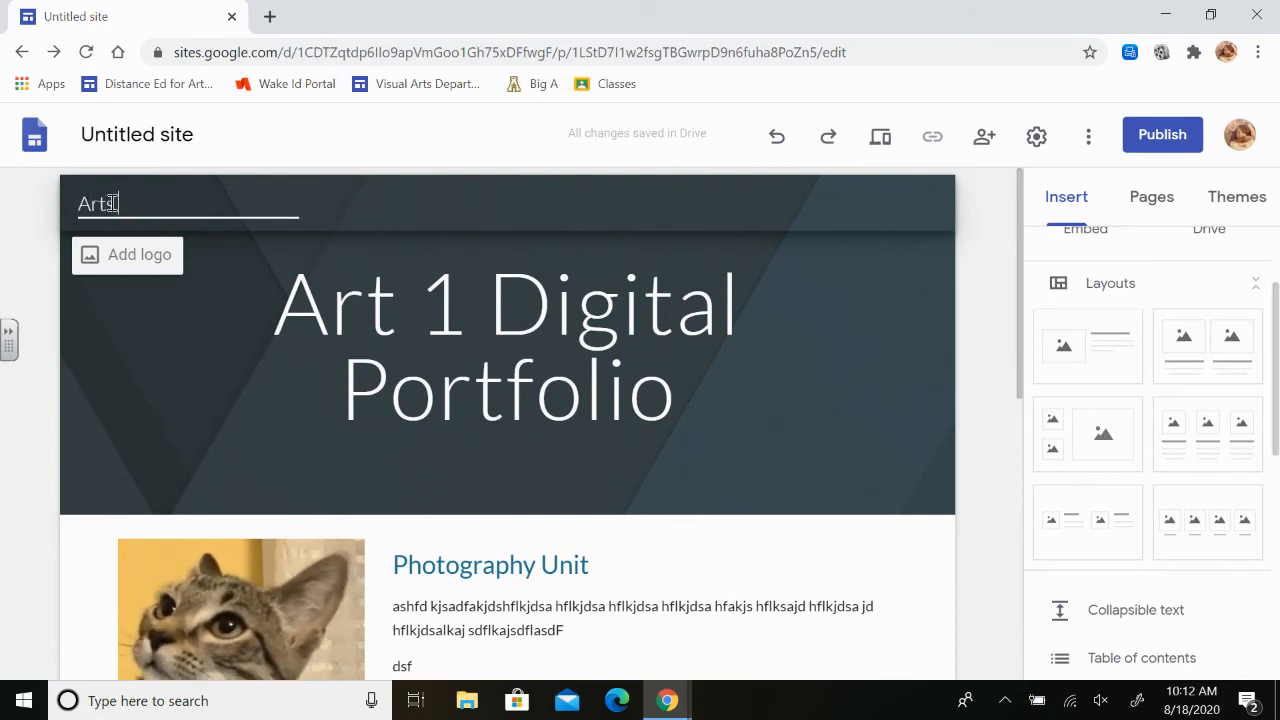
left_click(137, 306)
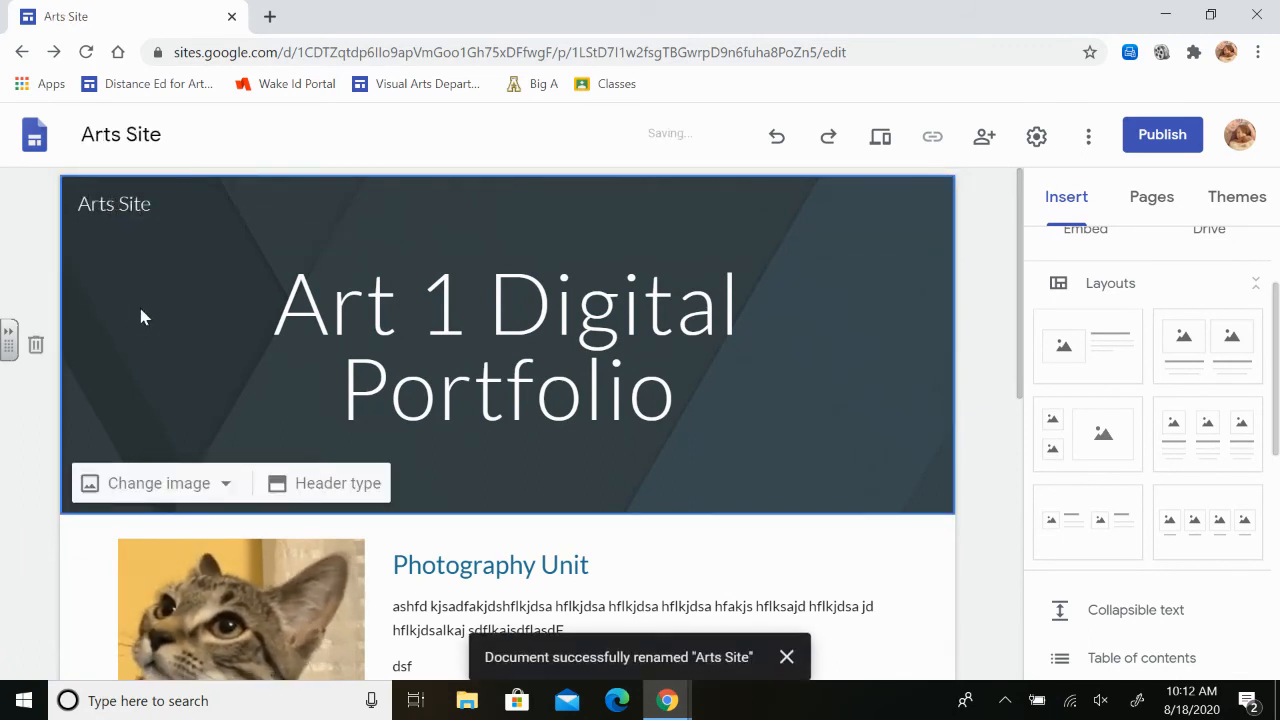
Publish the site under a custom web address made of the owner's first name followed by "-2020"
left_click(1159, 138)
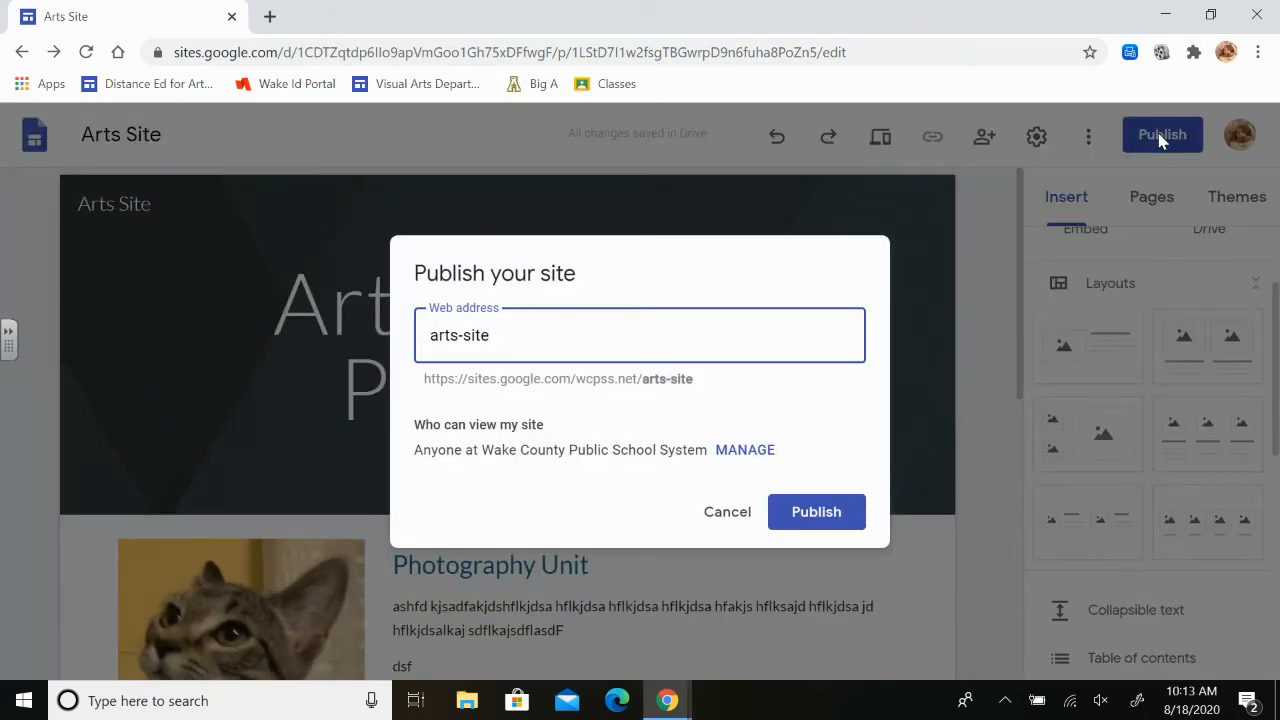
left_click_drag(543, 336, 337, 336)
type("kimber")
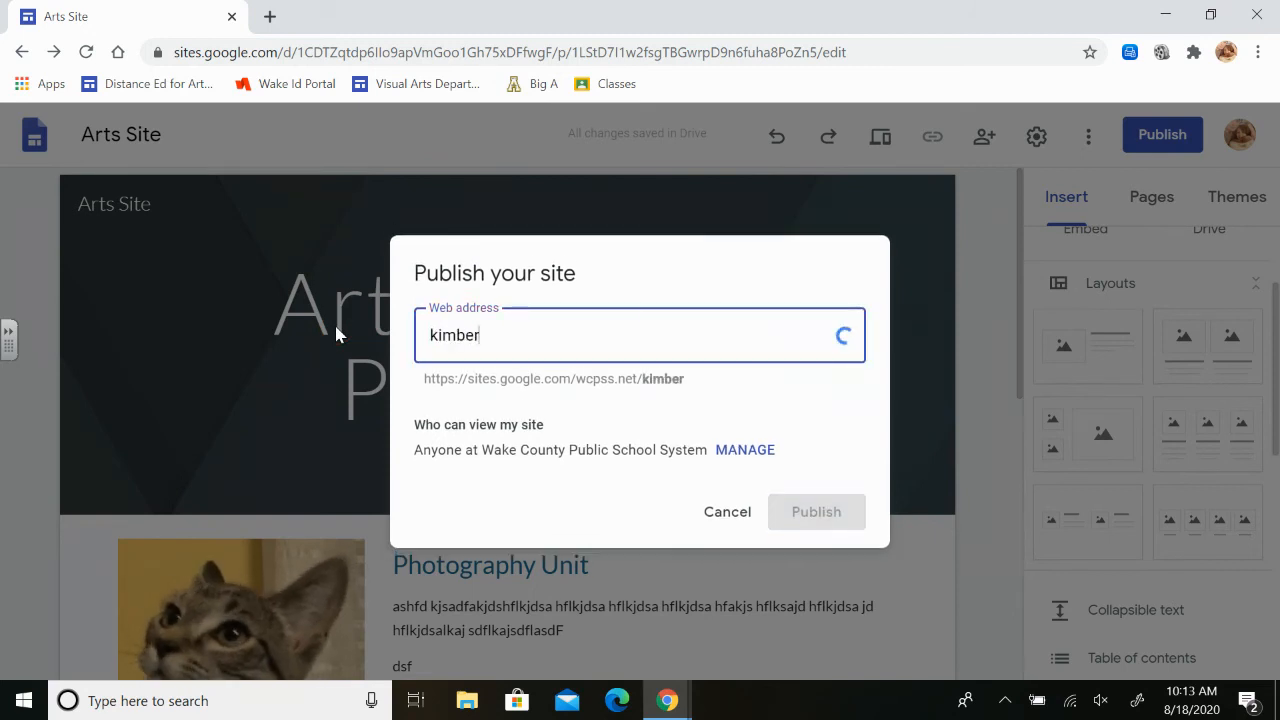
type("ly")
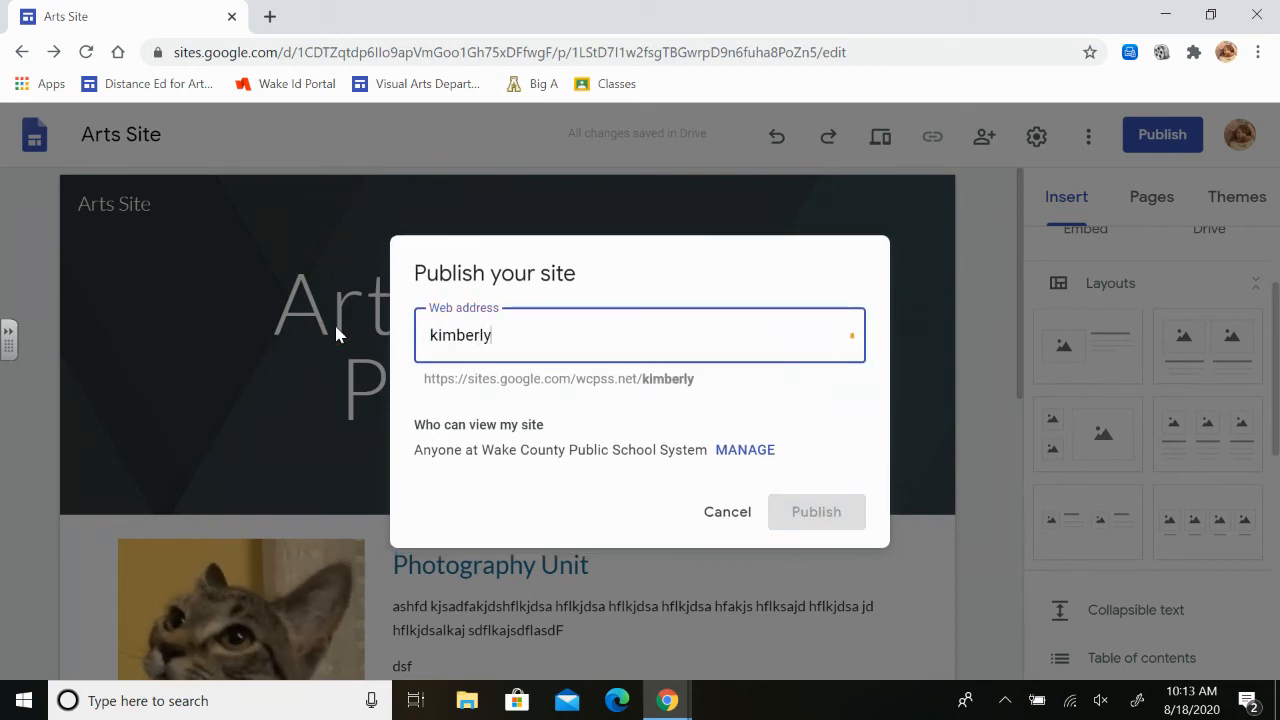
type("s")
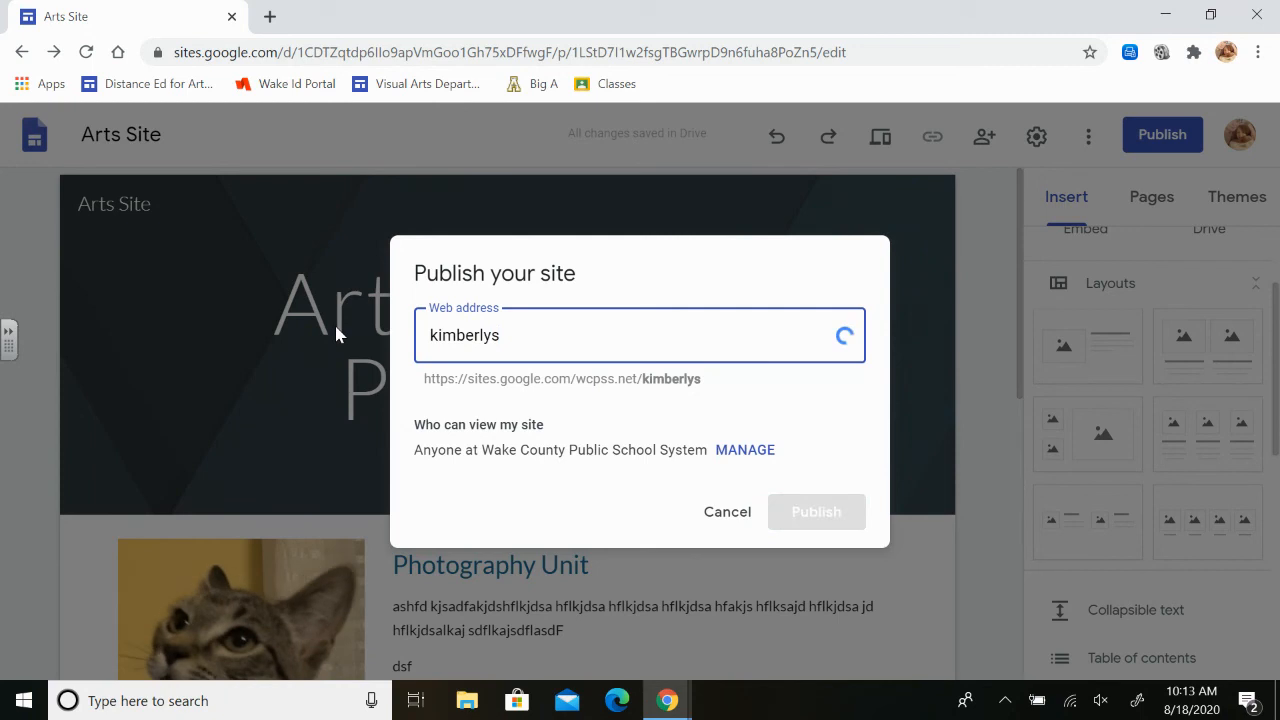
type("-2020")
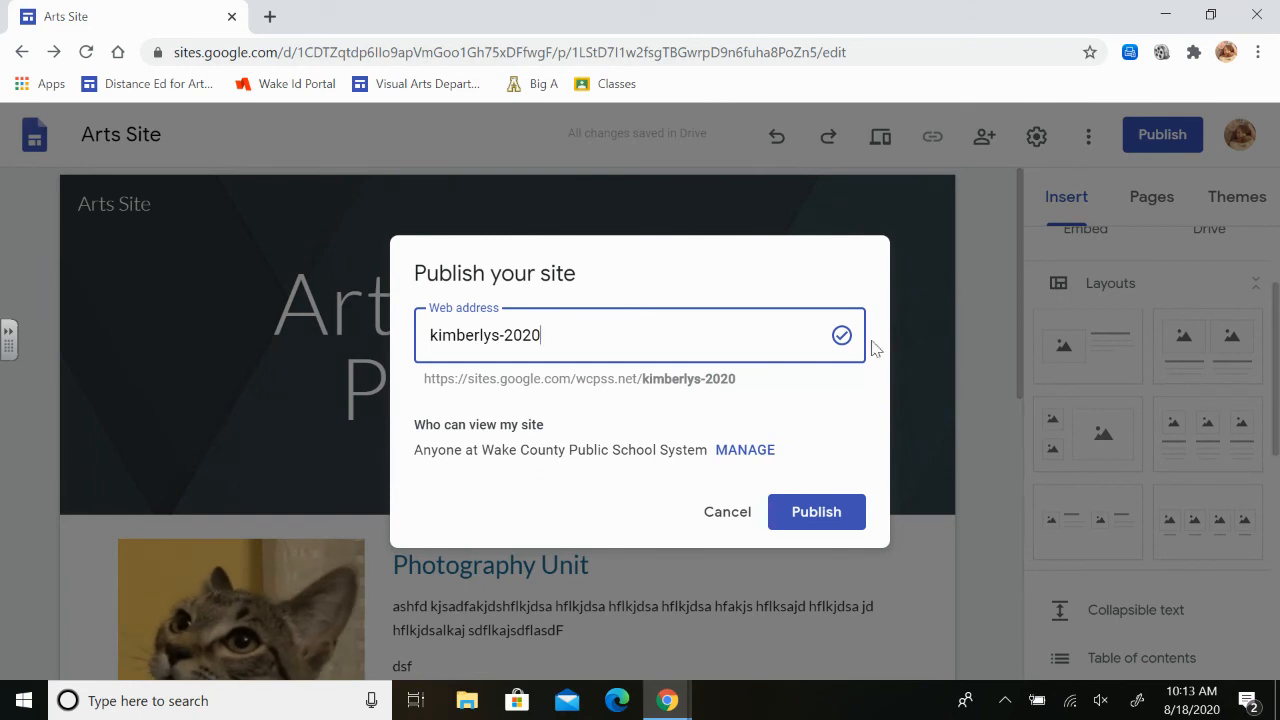
left_click(815, 513)
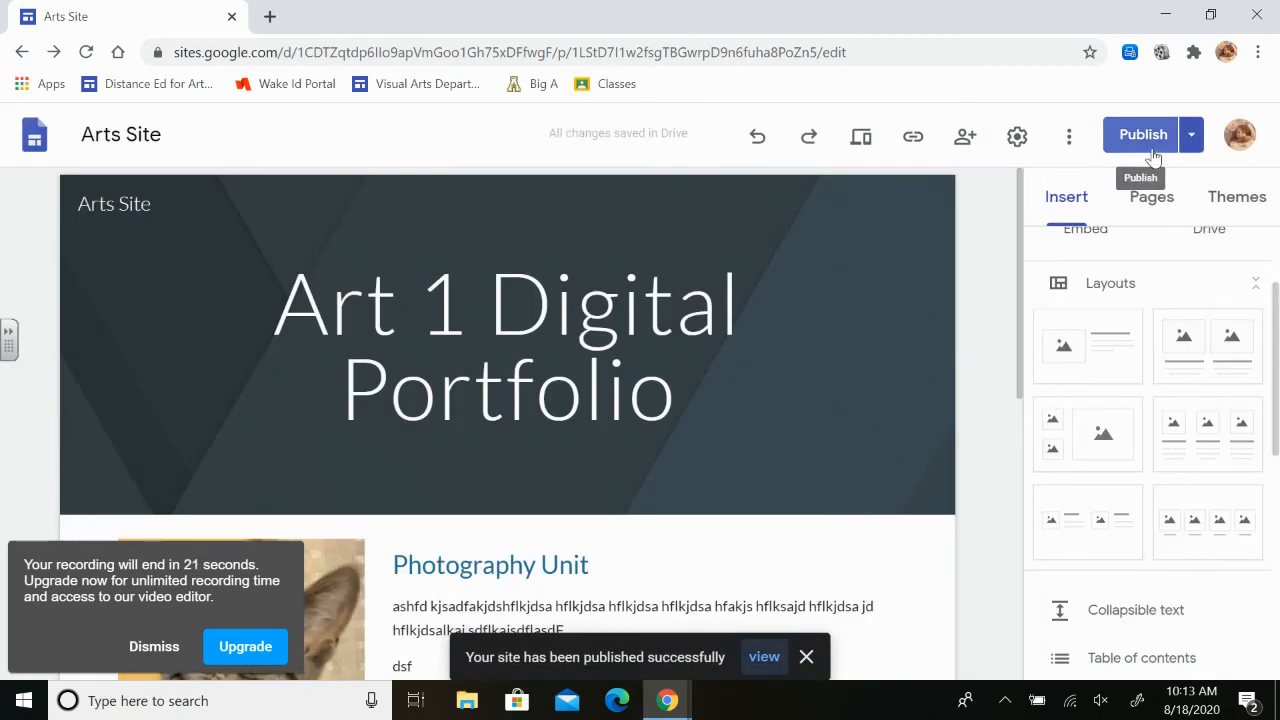
Append more filler text to the "dsf" line in the Photography Unit text and republish the site with the change
scroll(626, 526, "down", 1)
left_click(623, 528)
type("lkajflkajs")
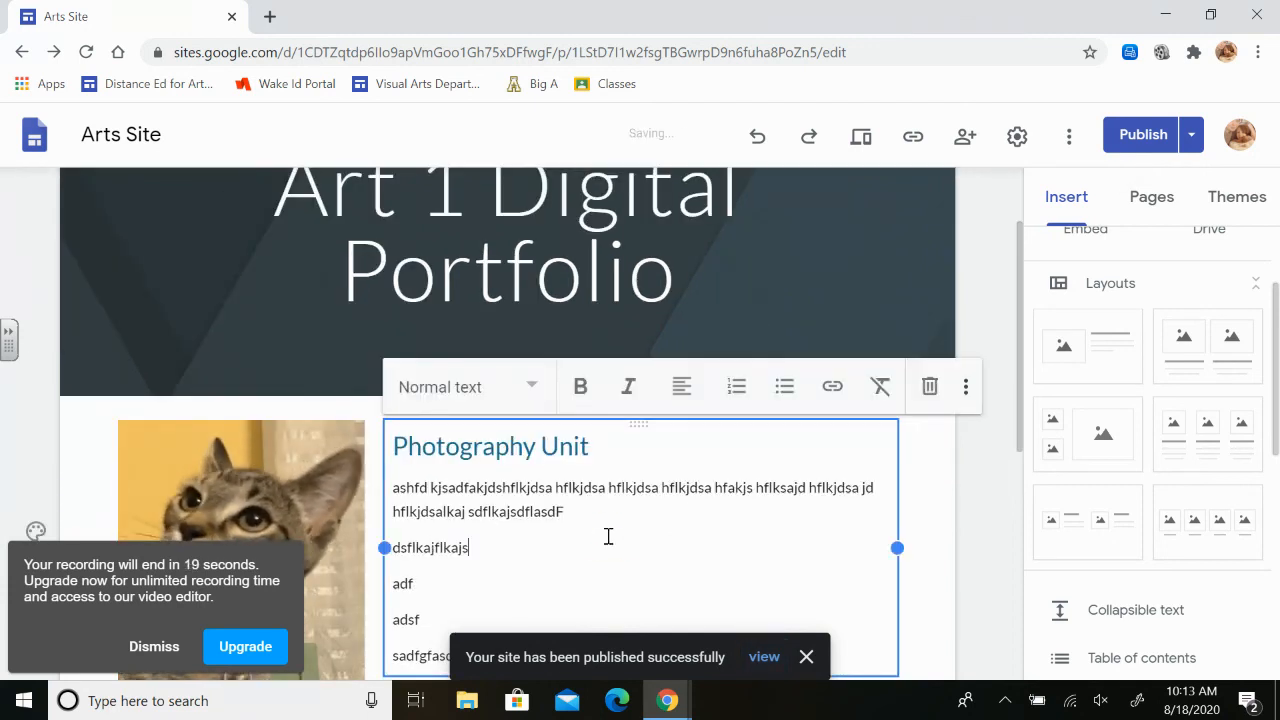
left_click(1141, 136)
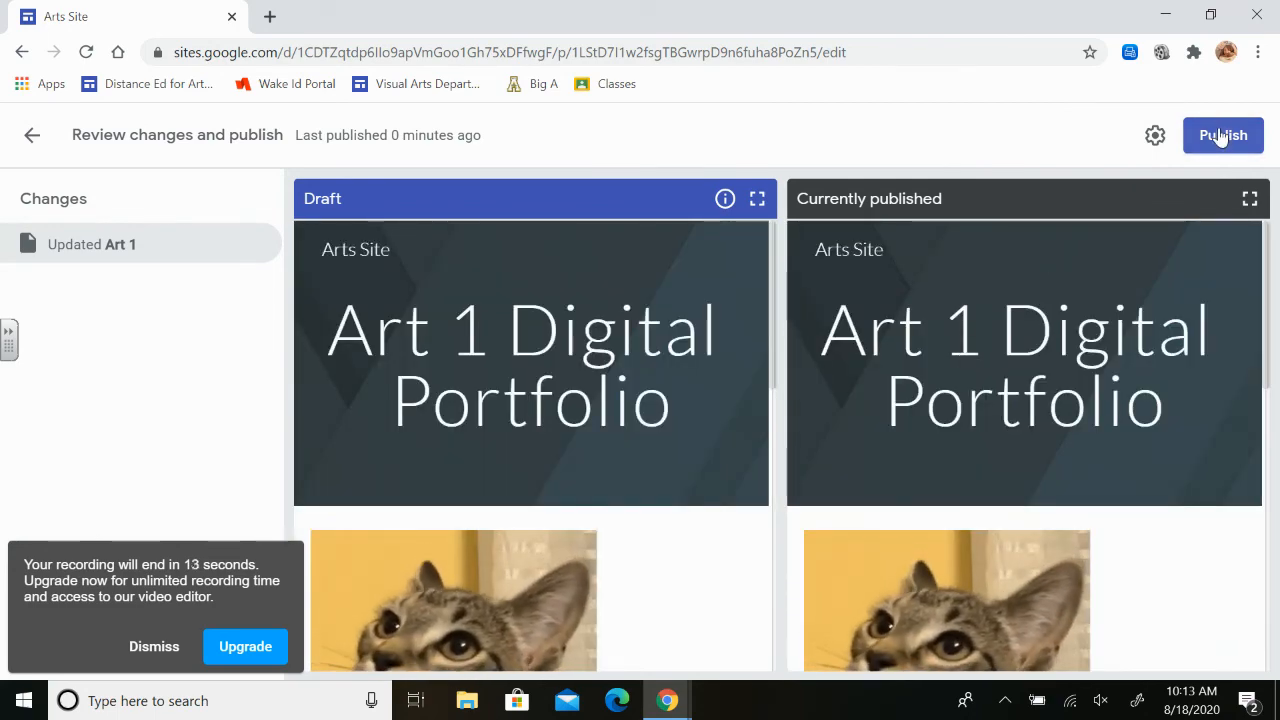
left_click(1221, 138)
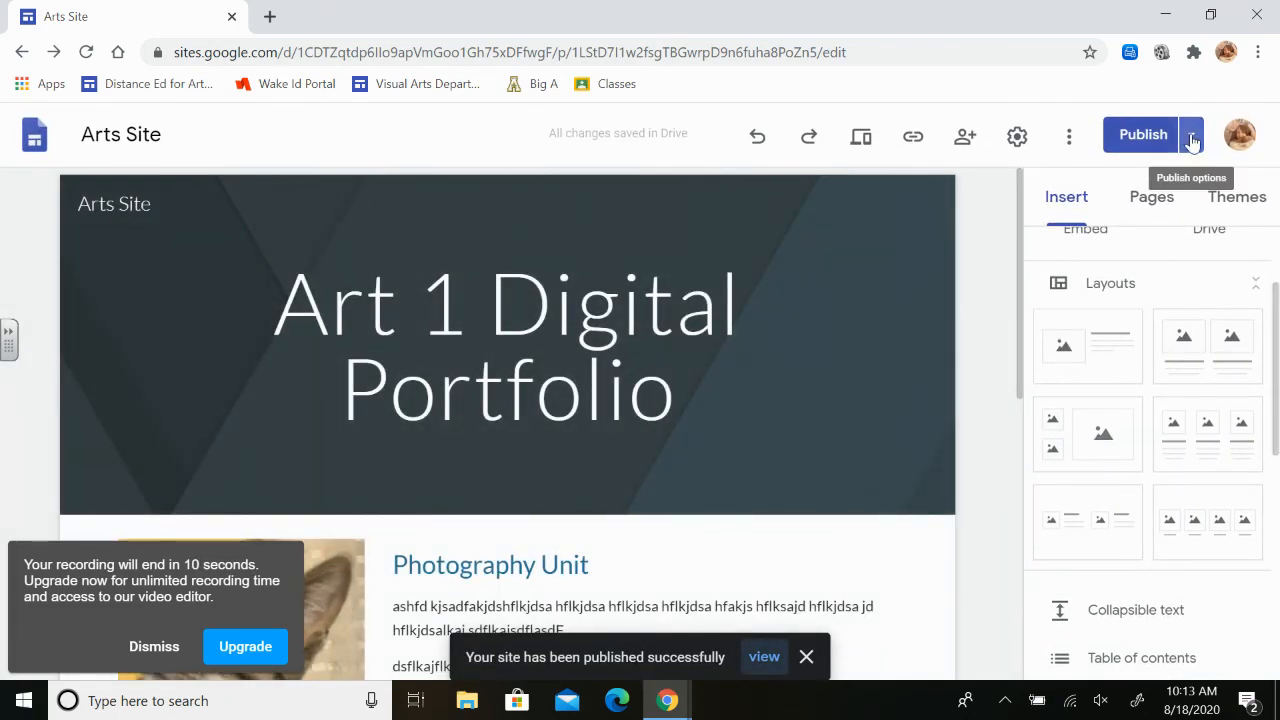
View the published site and cut its full web address to the clipboard
left_click(1191, 135)
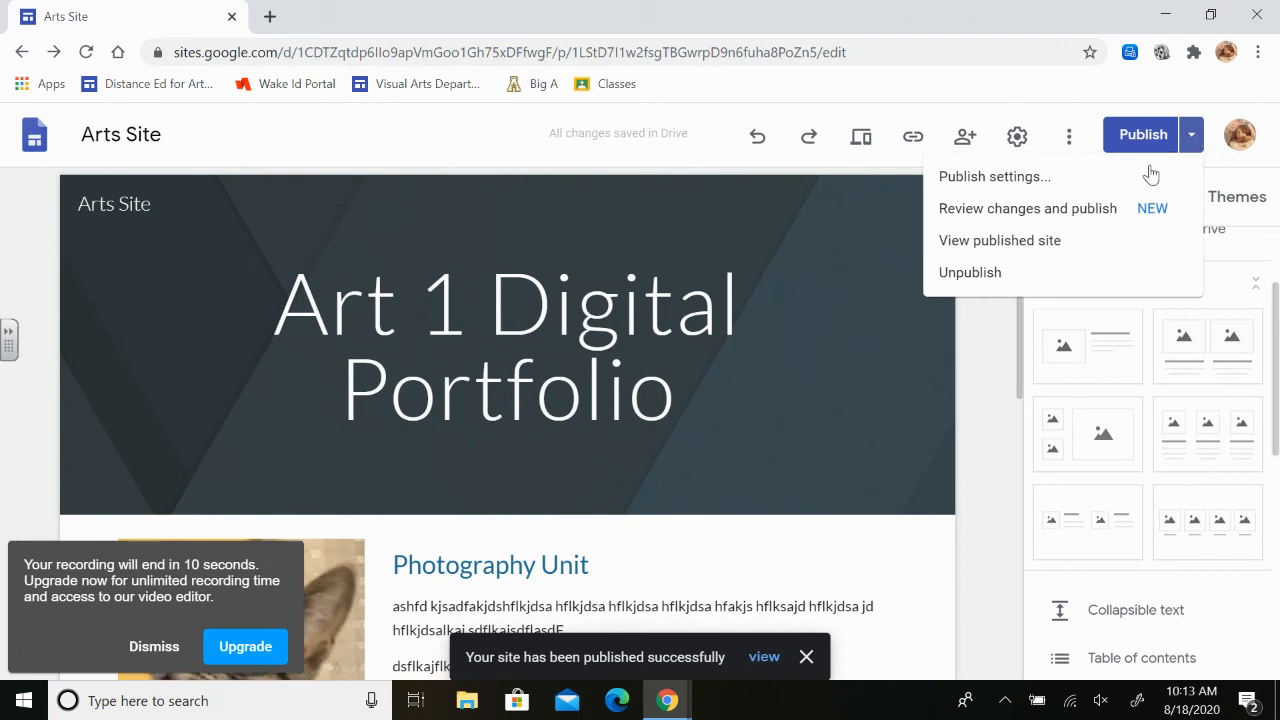
left_click(990, 242)
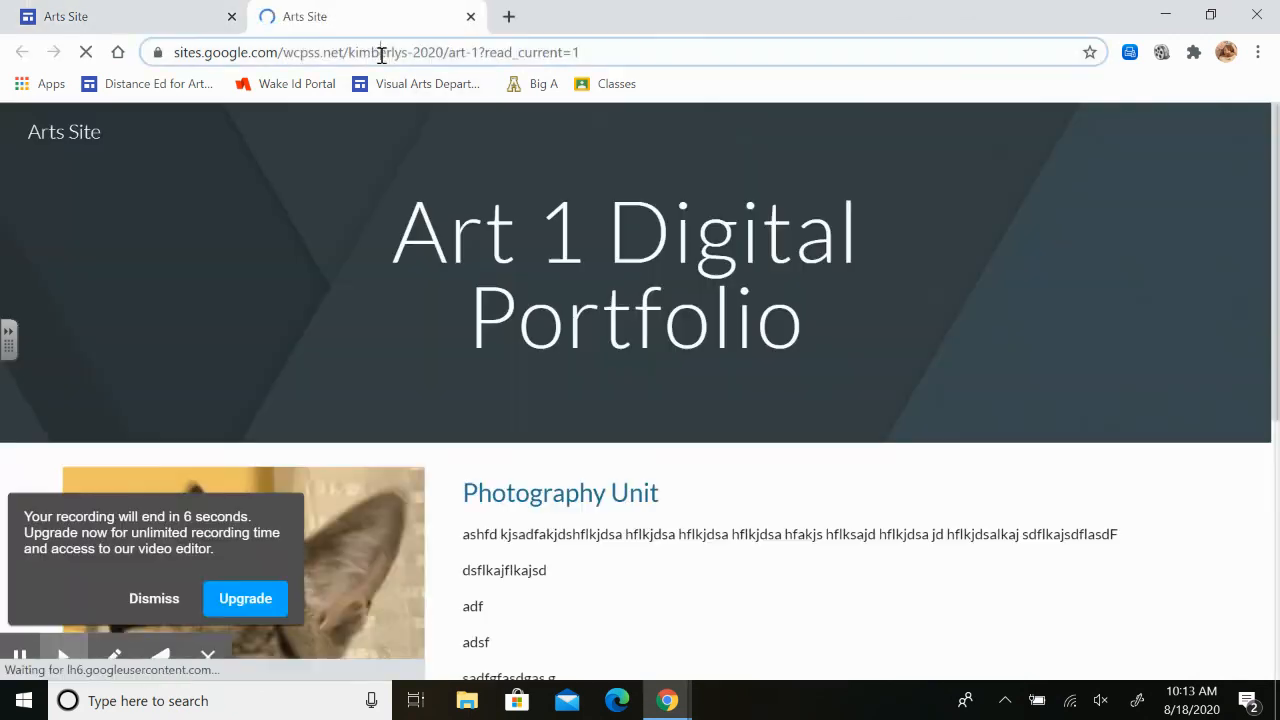
left_click(380, 51)
right_click(381, 53)
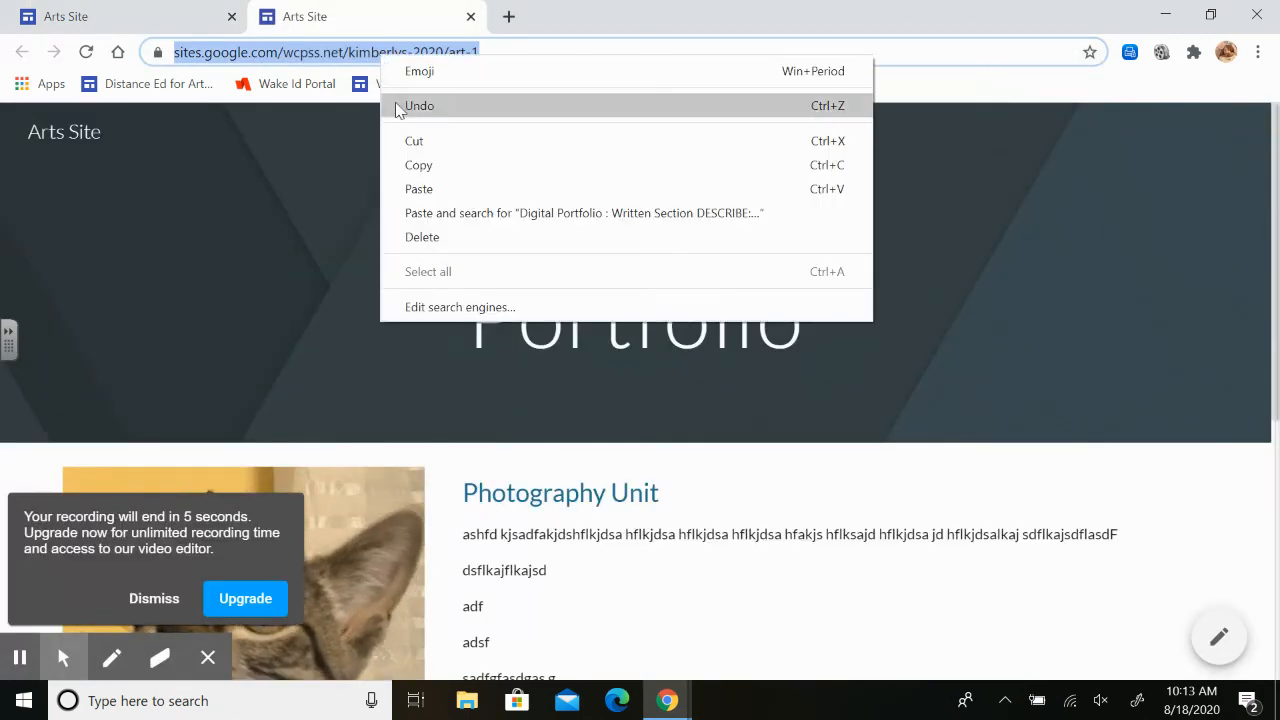
left_click(412, 141)
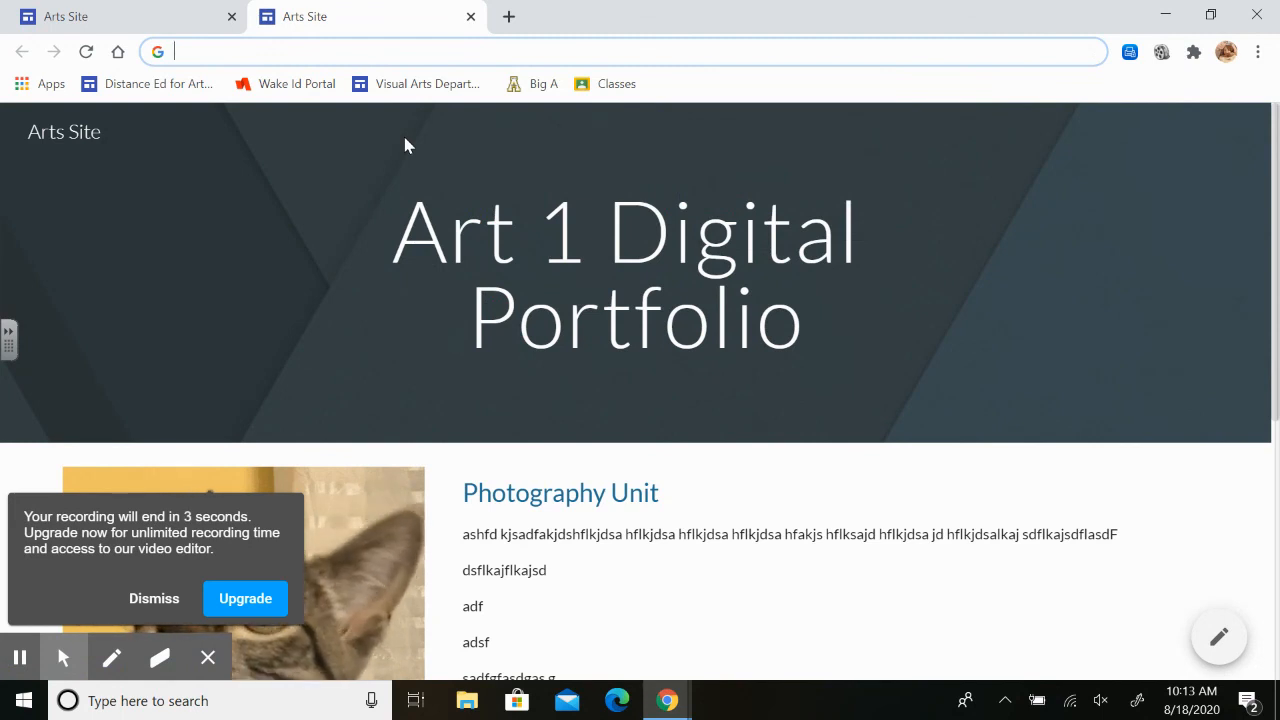